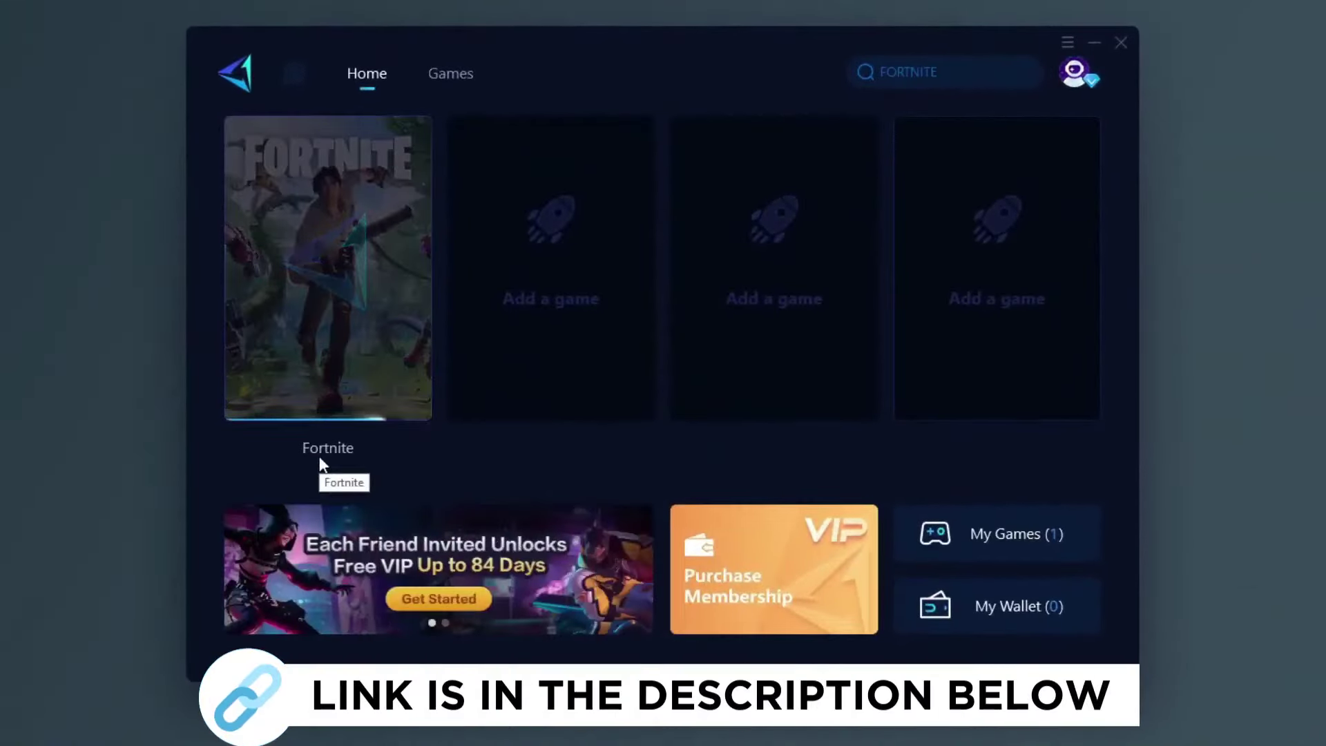
Browse GearUp Booster's Fortnite page and supported-games list, then open its download website
left_click(323, 466)
left_click(450, 73)
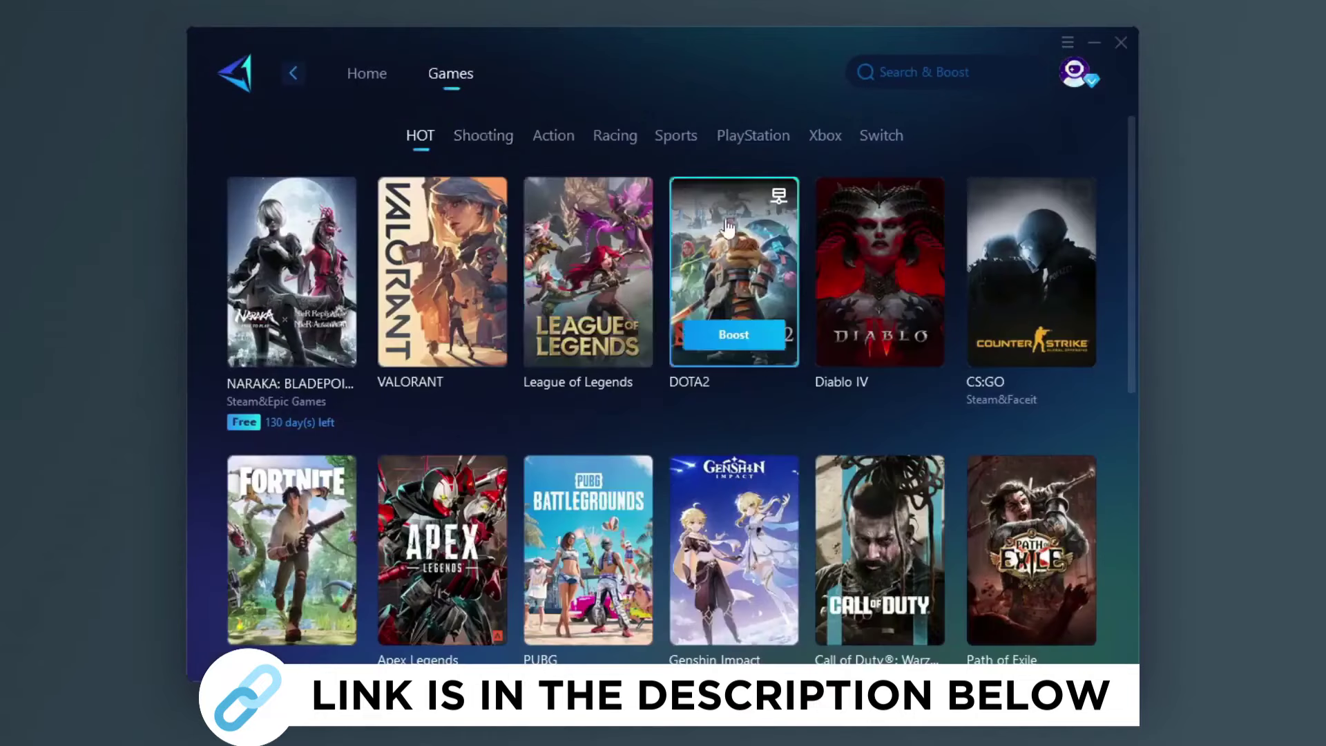
scroll(729, 255, "down", 2)
scroll(640, 283, "down", 3)
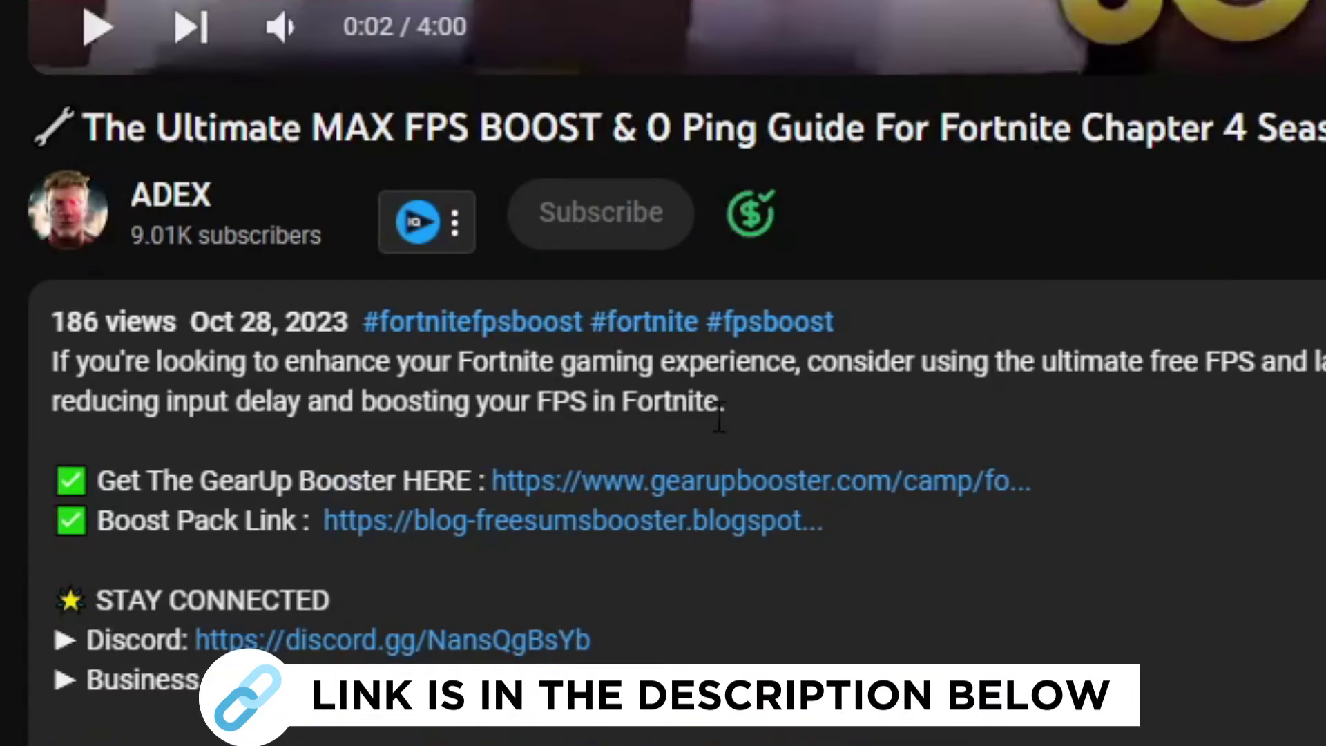
left_click(686, 483)
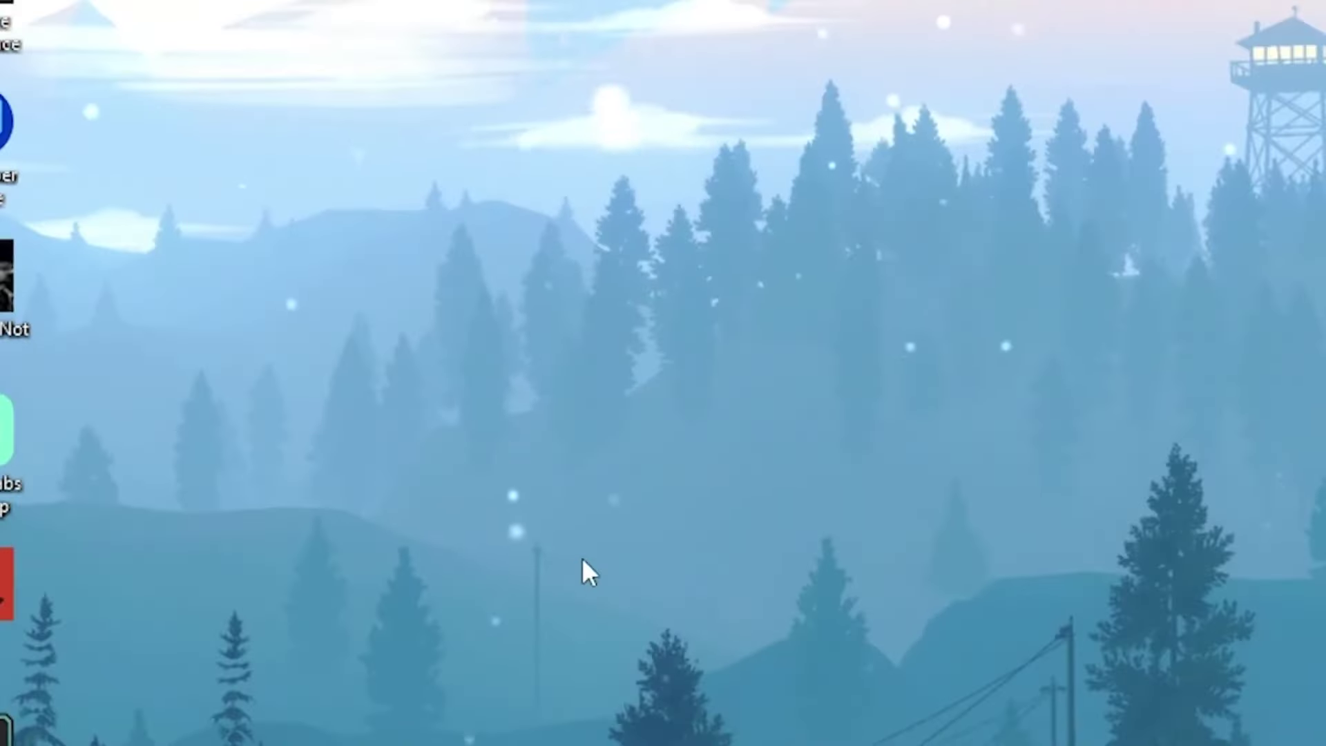
Search Windows for 'gamemode' to reach the Game Mode settings page
key("super")
type("gamemode")
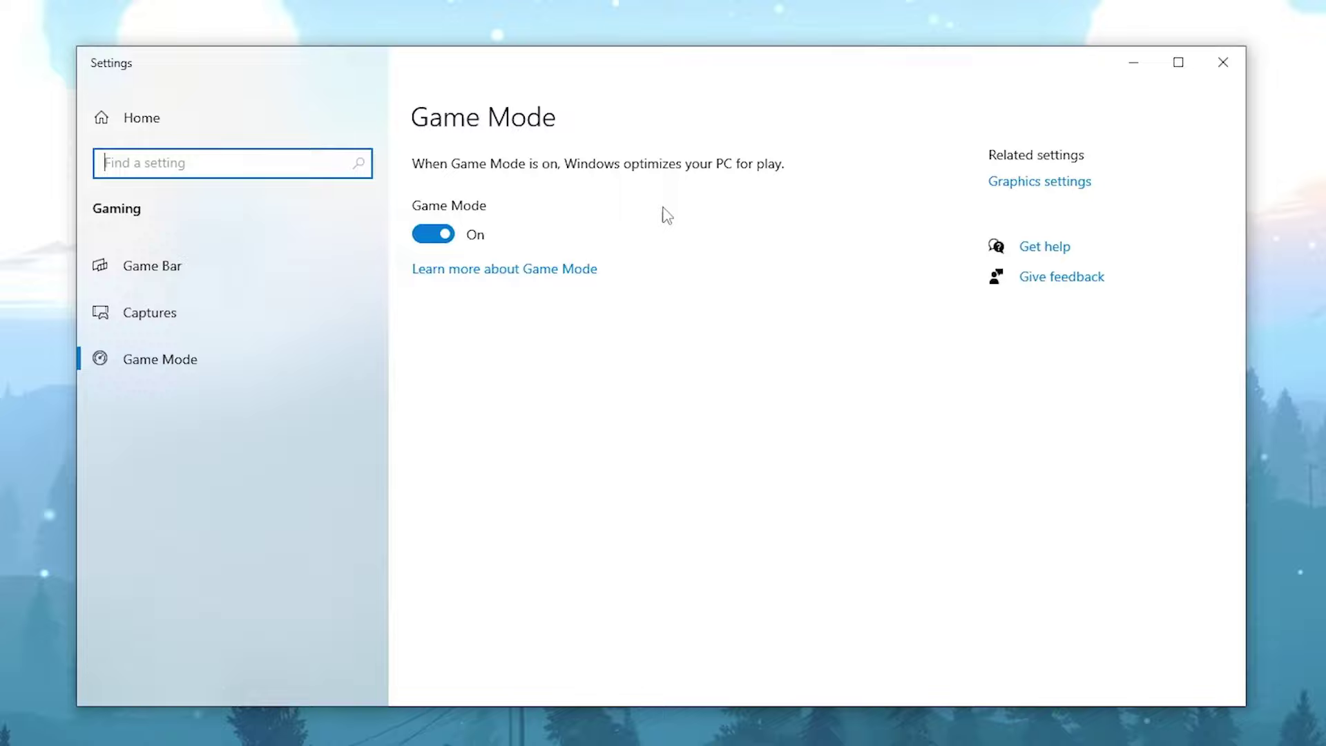
Open Graphics settings and switch hardware-accelerated GPU scheduling On
left_click(1005, 183)
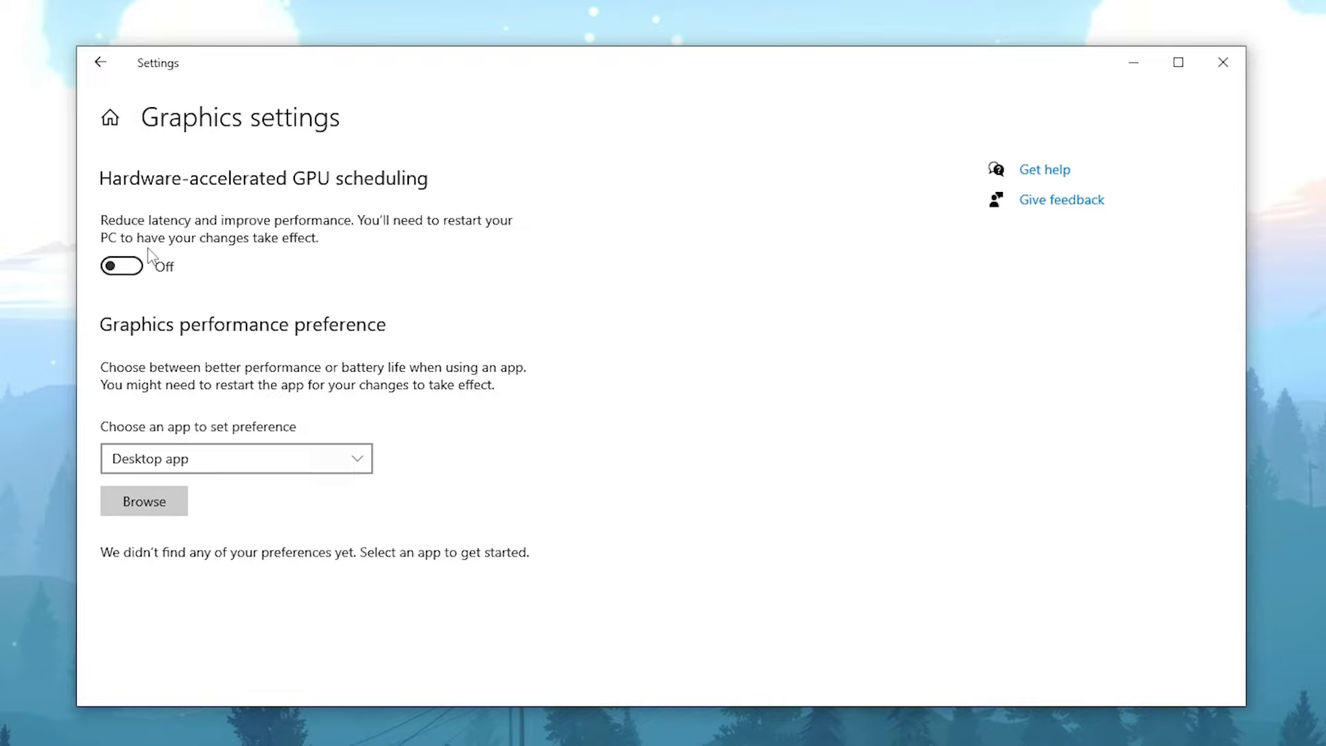
left_click(123, 268)
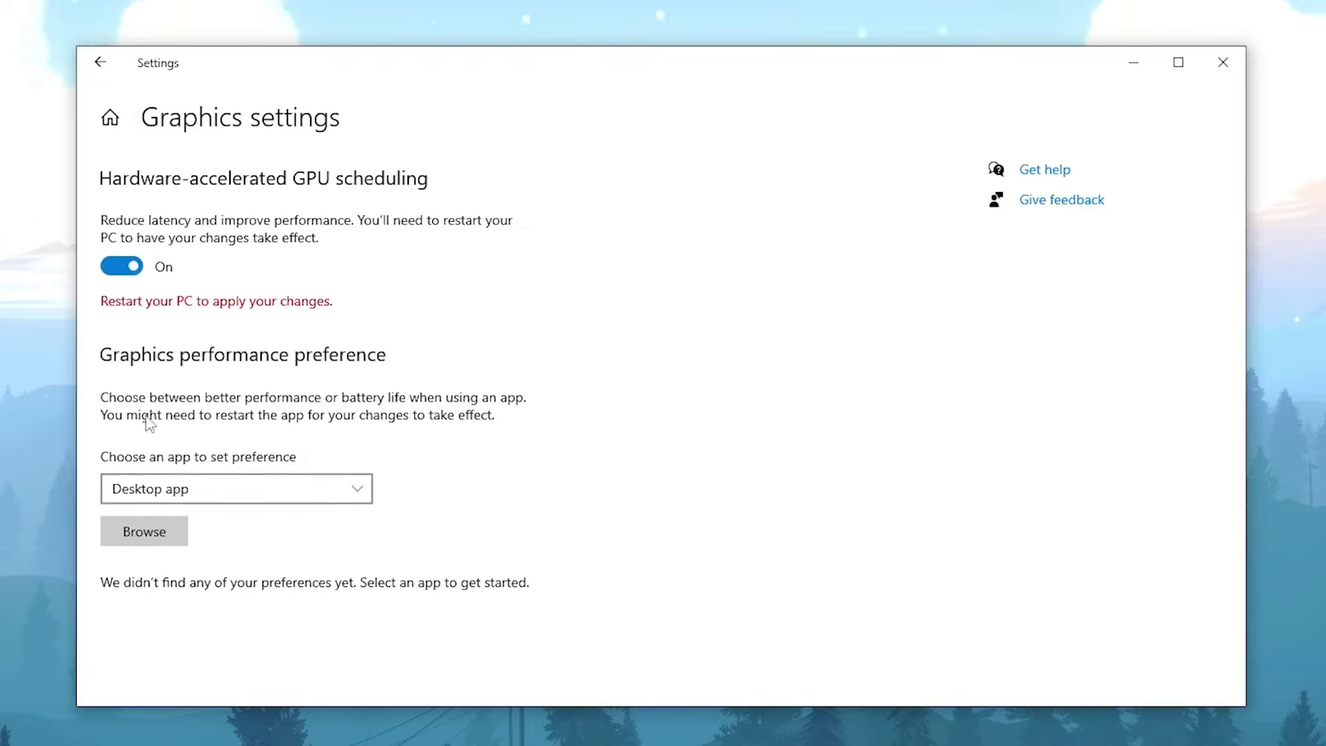
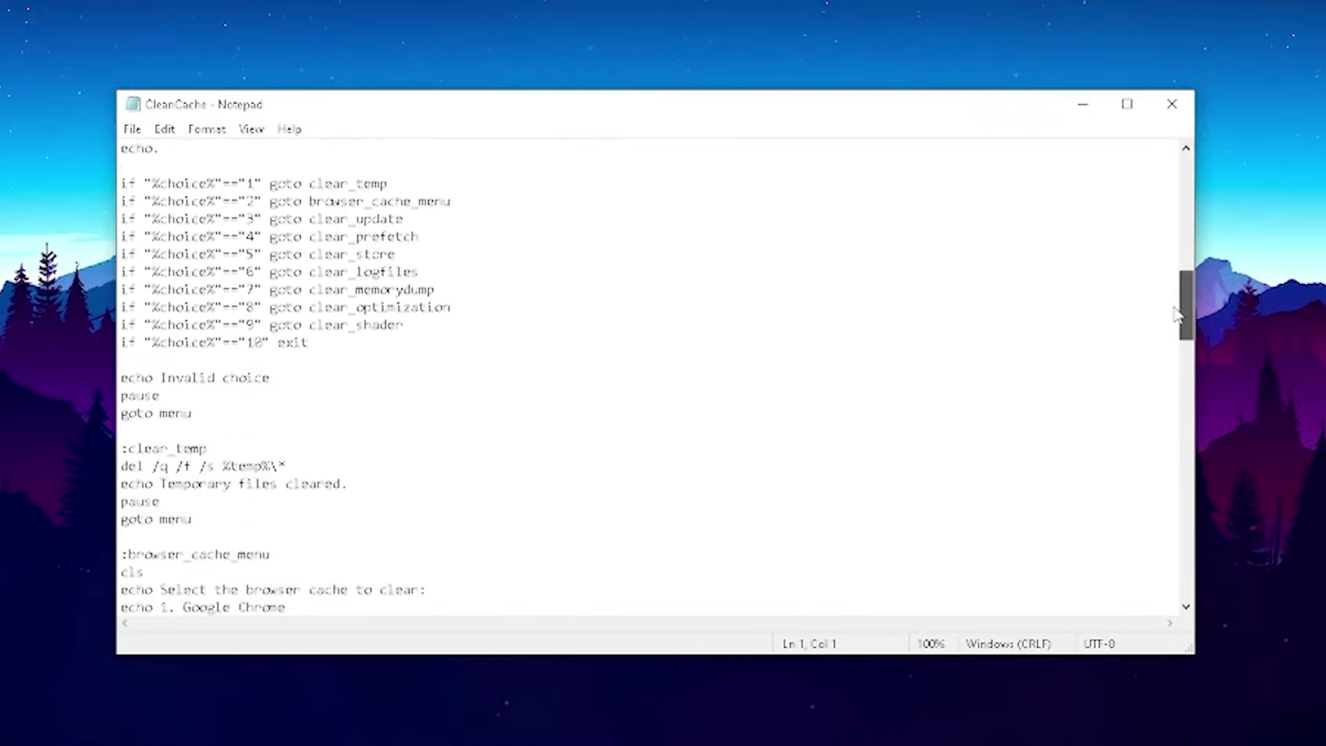
Close the CleanCache script's Notepad window
left_click(1172, 103)
Launch the CleanCache script, view its browser cache options (2), then return to the main menu (5)
double_click(558, 294)
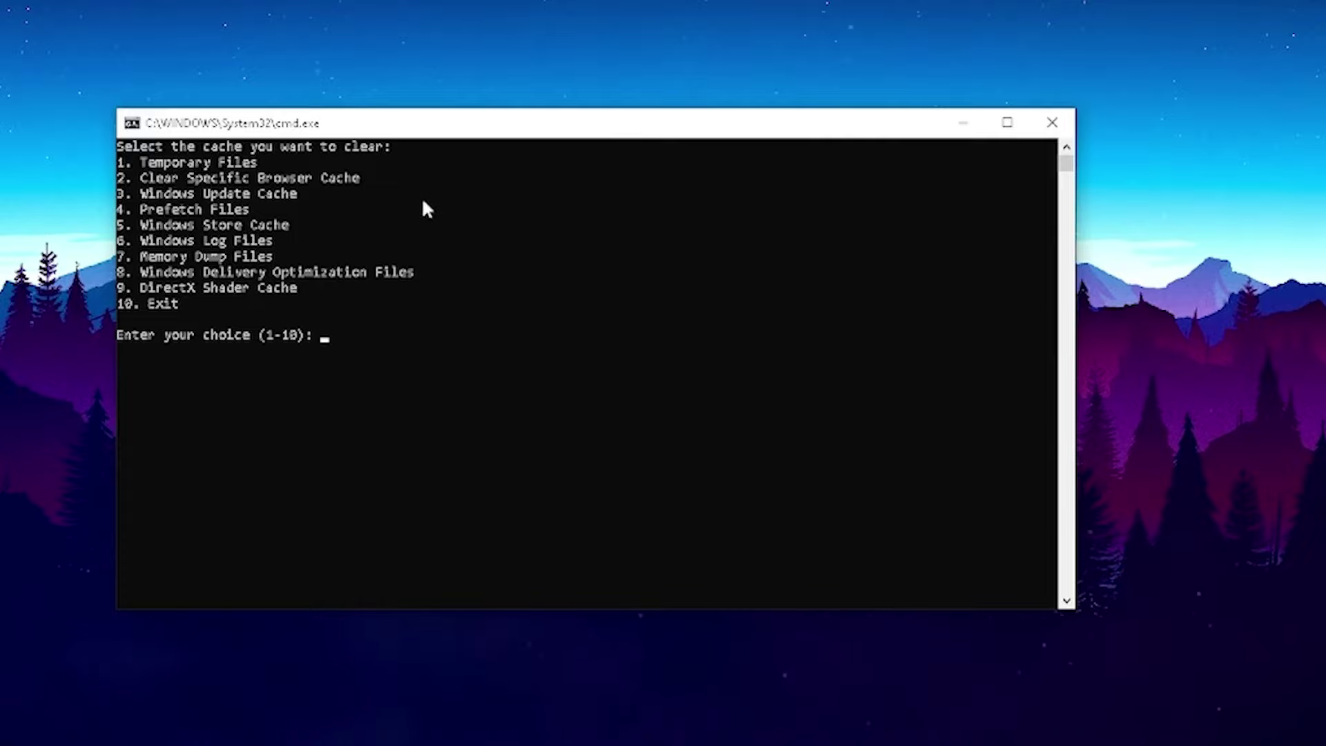
type("2")
key("Return")
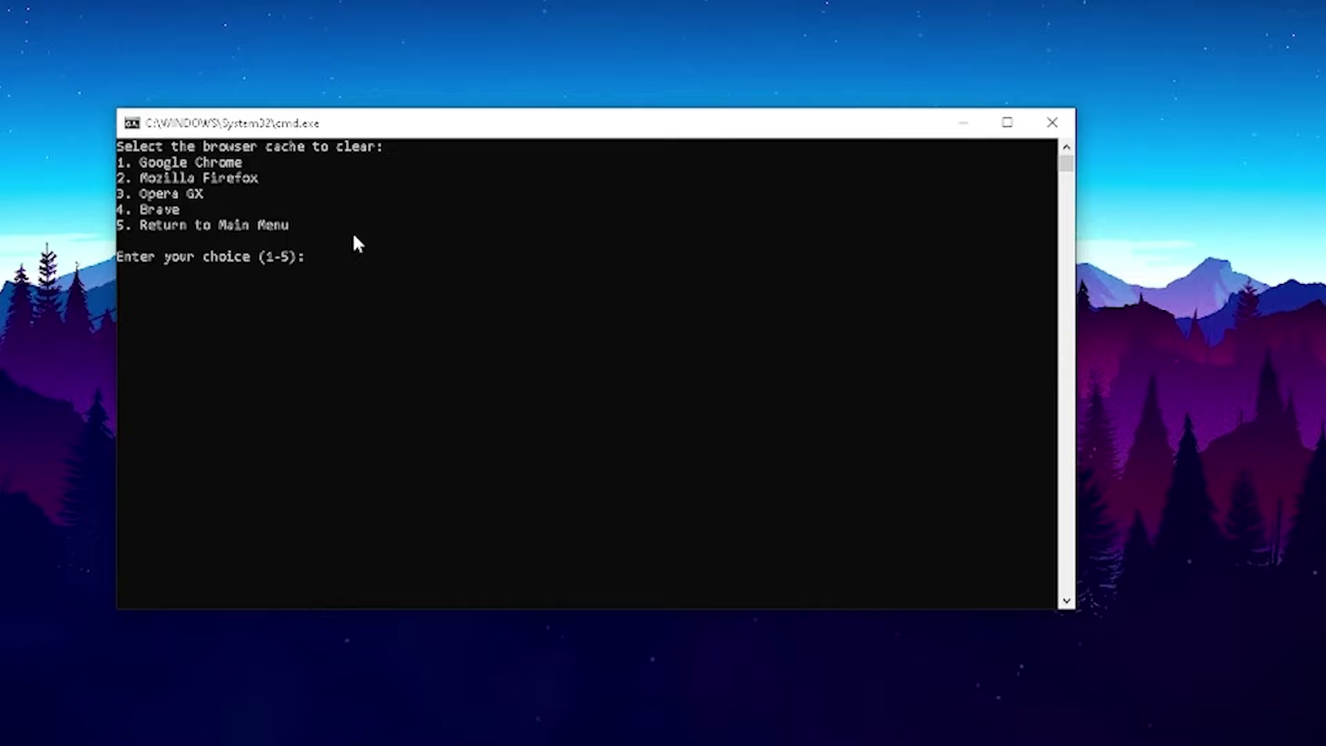
type("5")
key("Return")
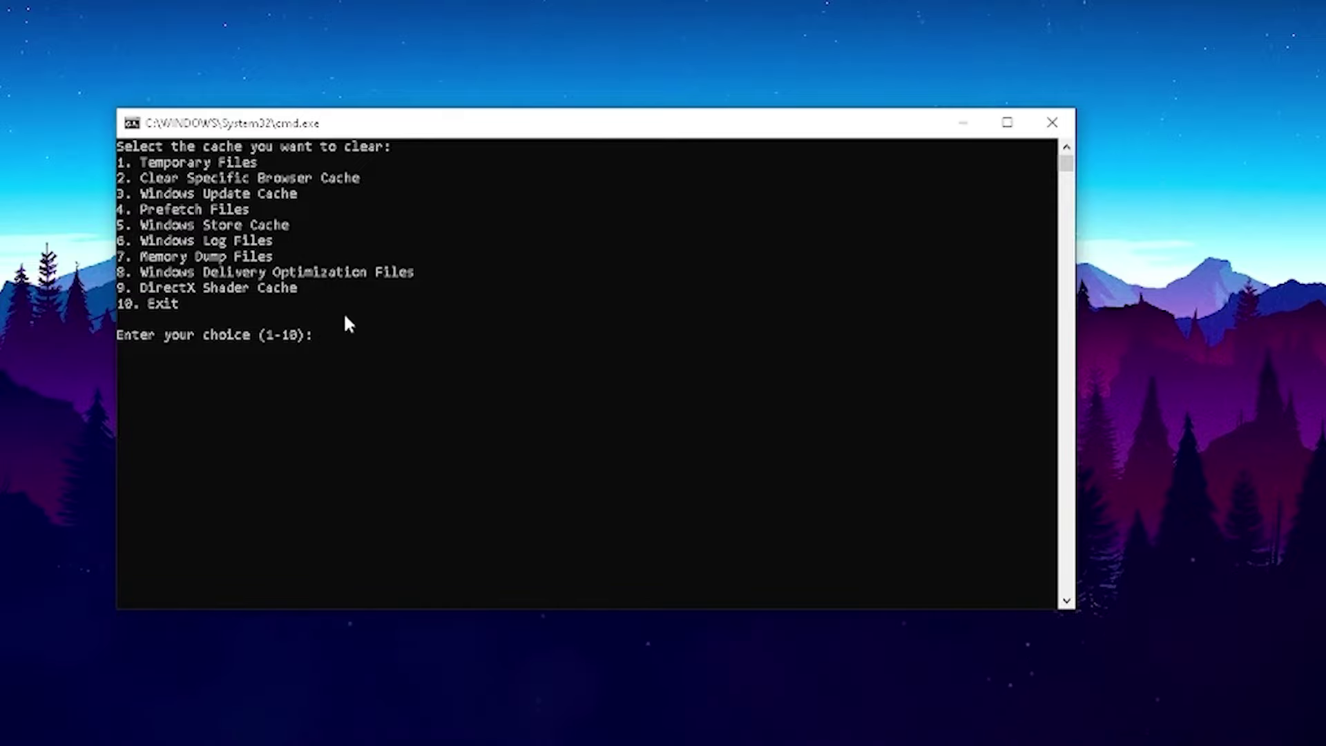
Clear temporary files (1), the DirectX shader cache (9) and prefetch files (4)
type("1")
key("Return")
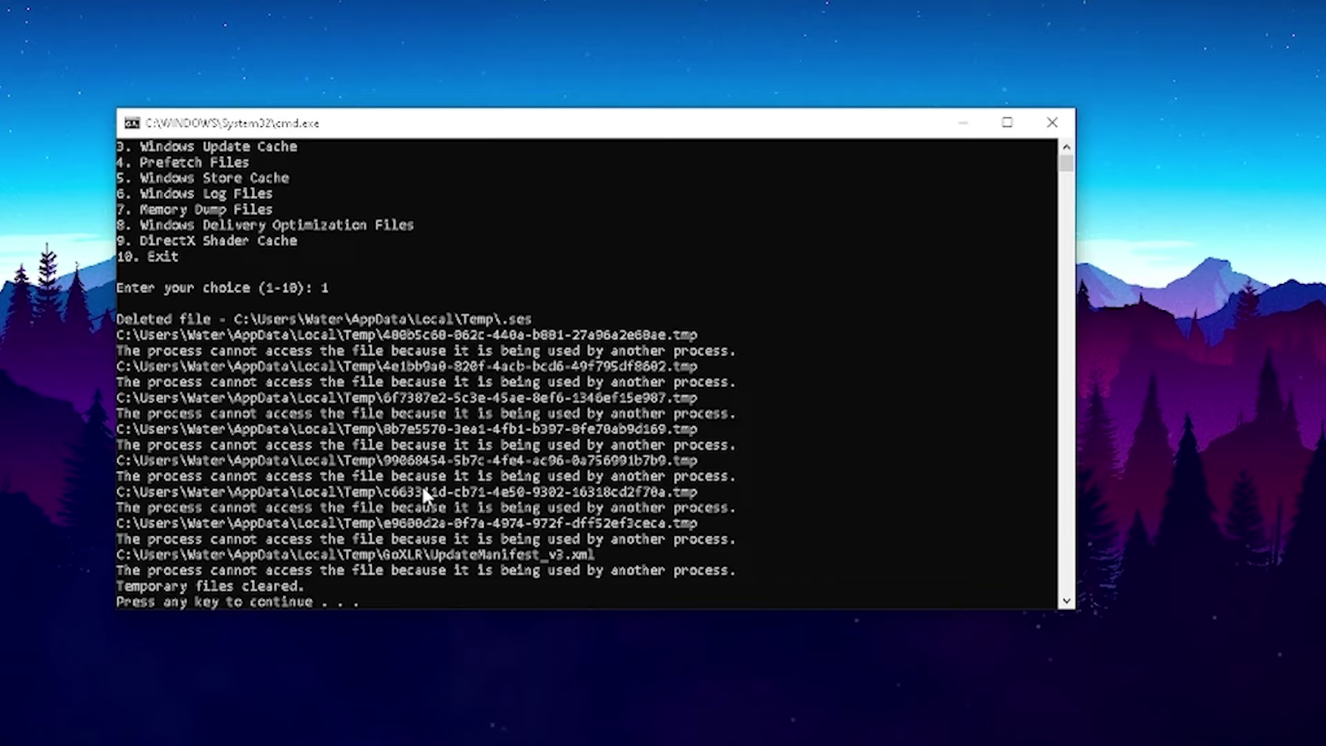
key("Return")
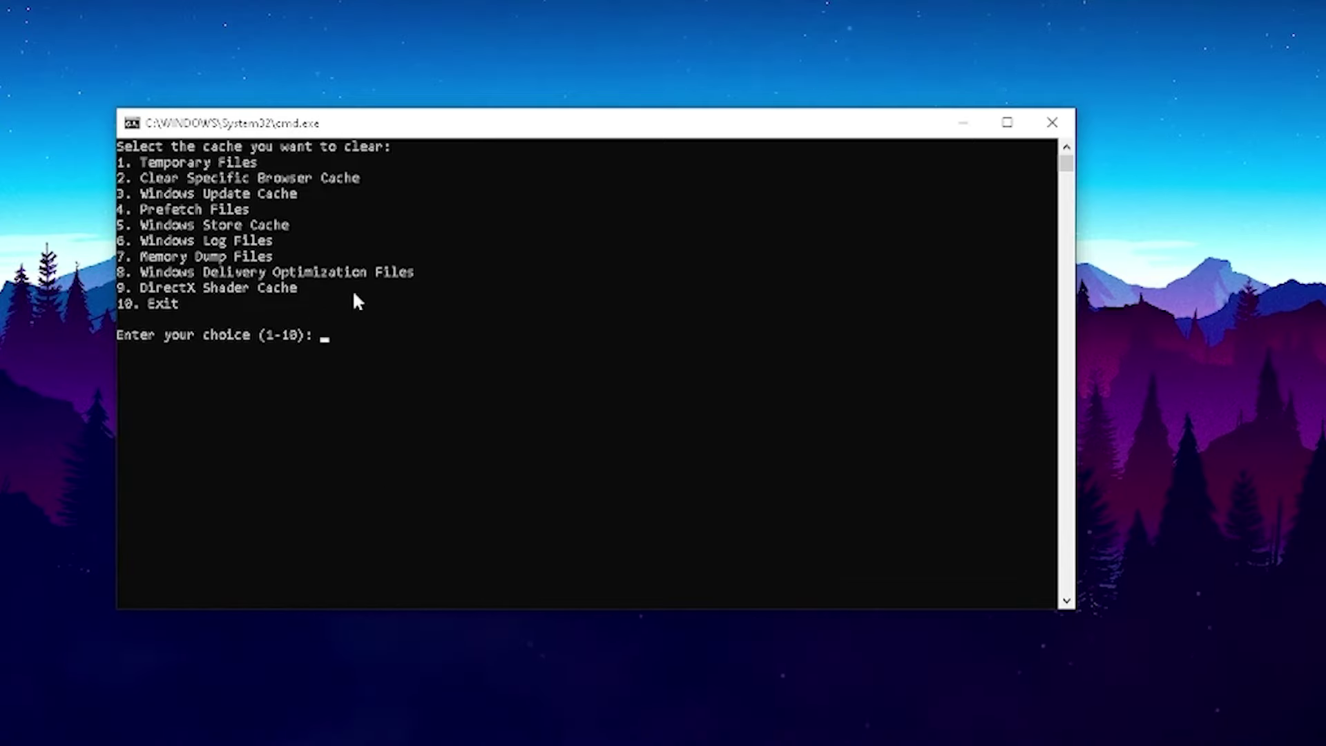
type("9")
key("Return")
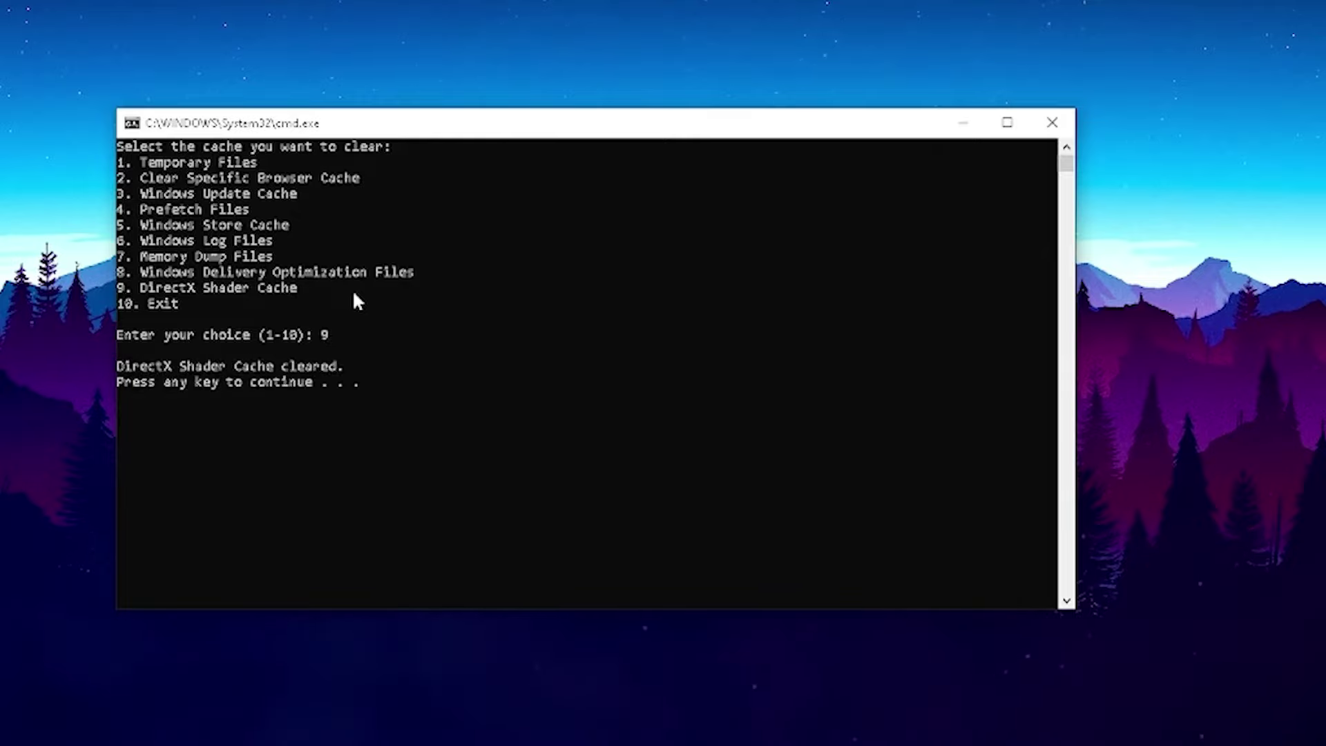
key("Return")
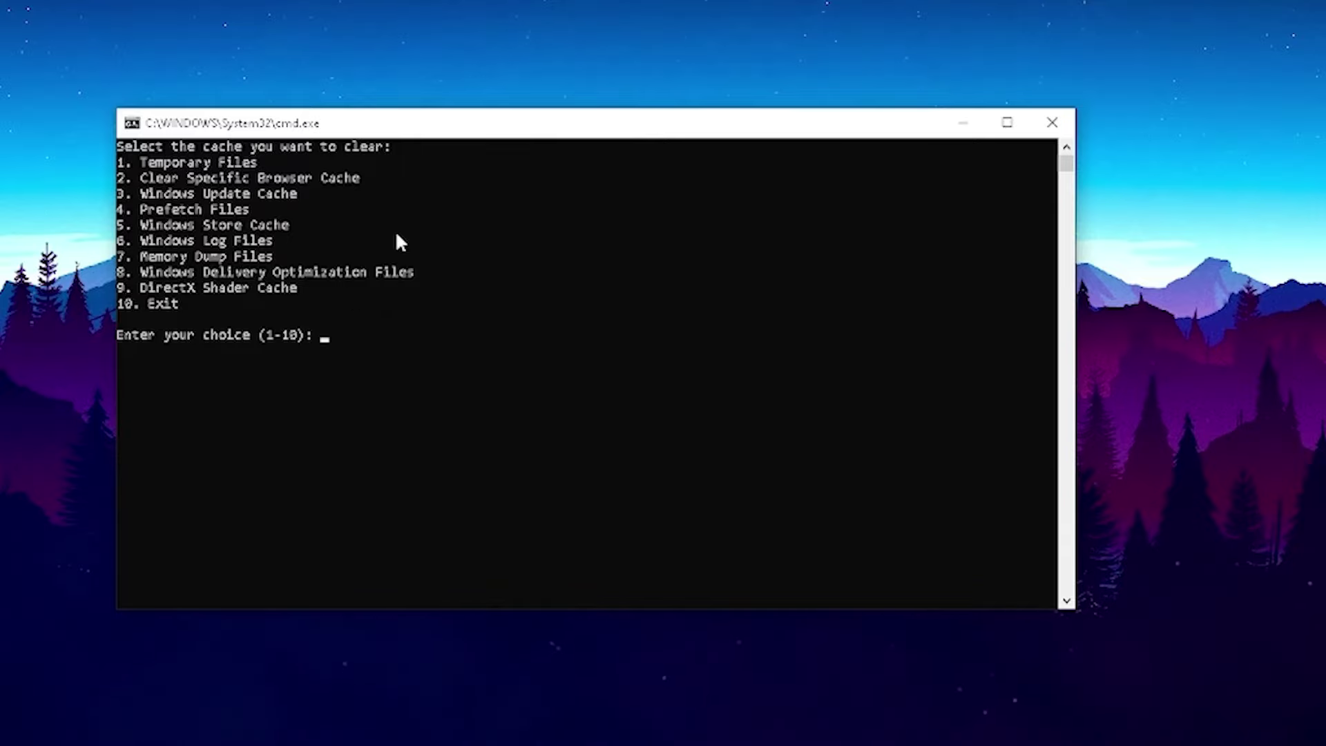
type("4")
key("Return")
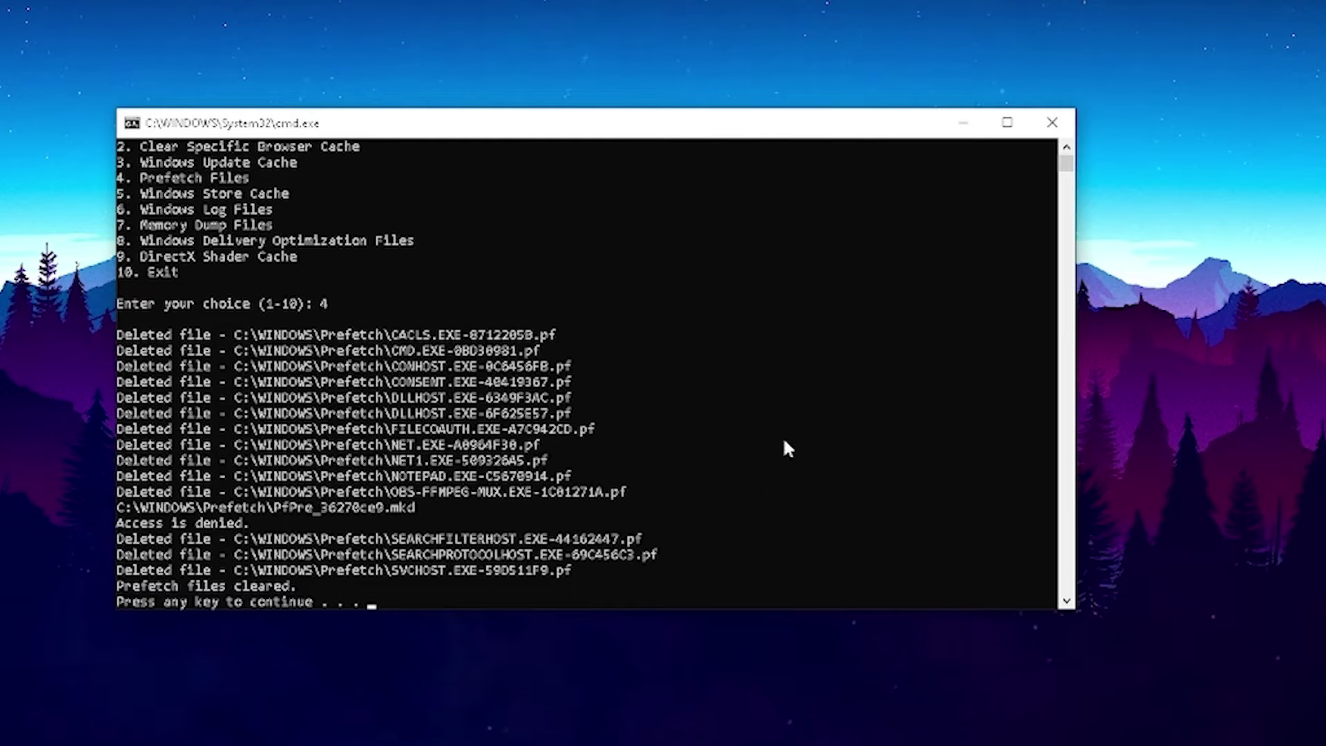
key("Return")
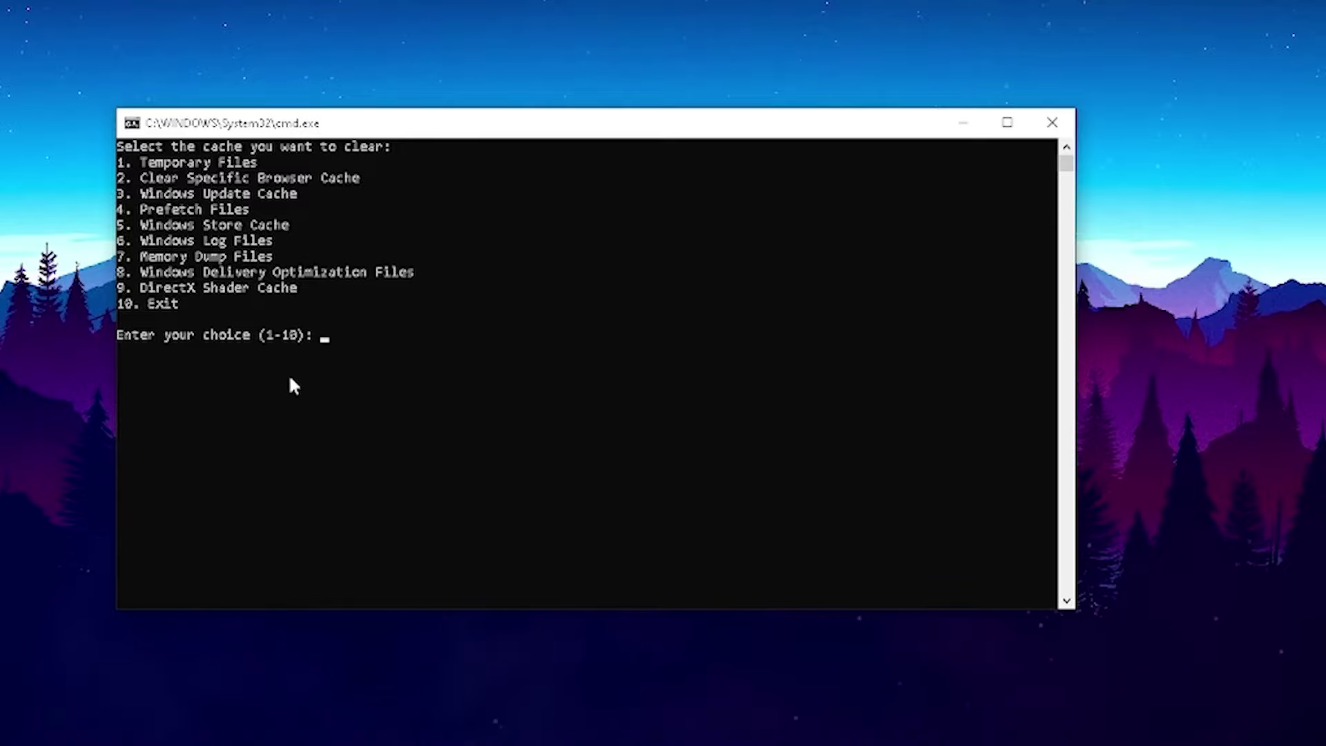
Close the console, start NVIDIA Profile Inspector as administrator and load the Fortnite profile
left_click(1052, 122)
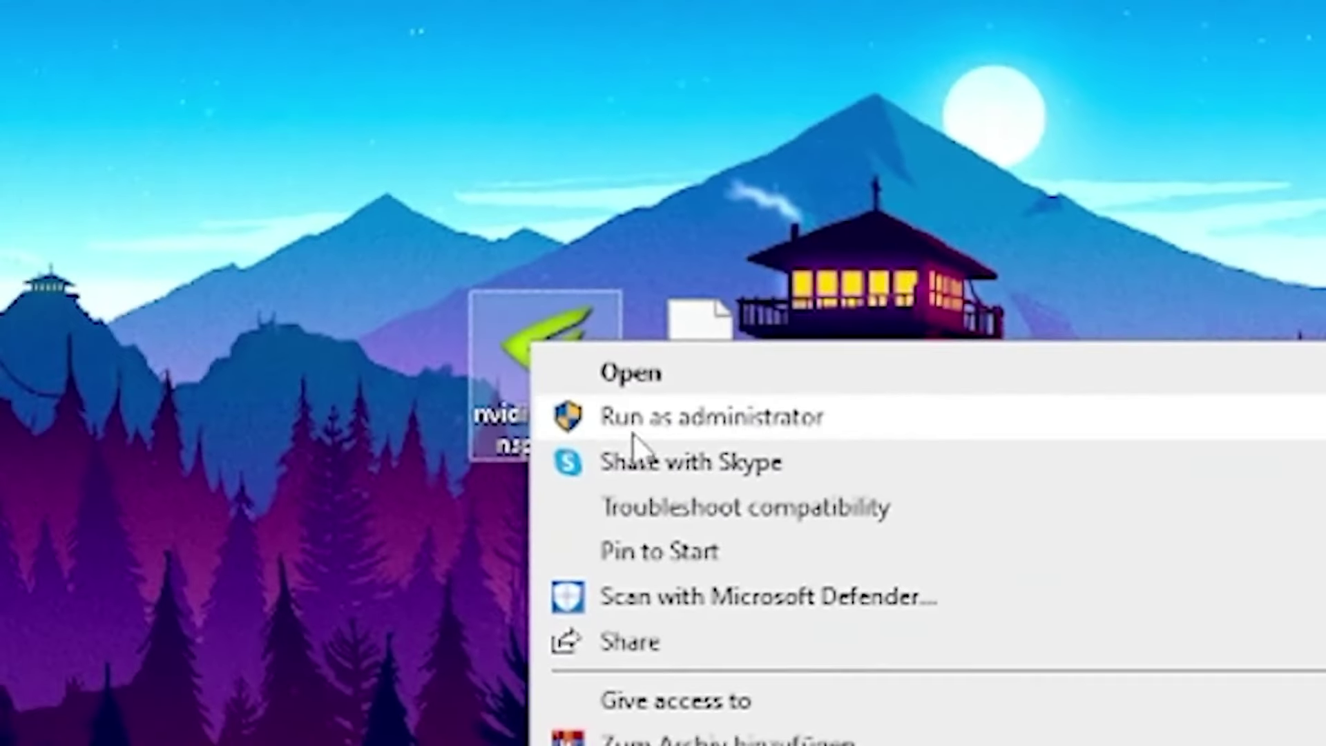
left_click(749, 421)
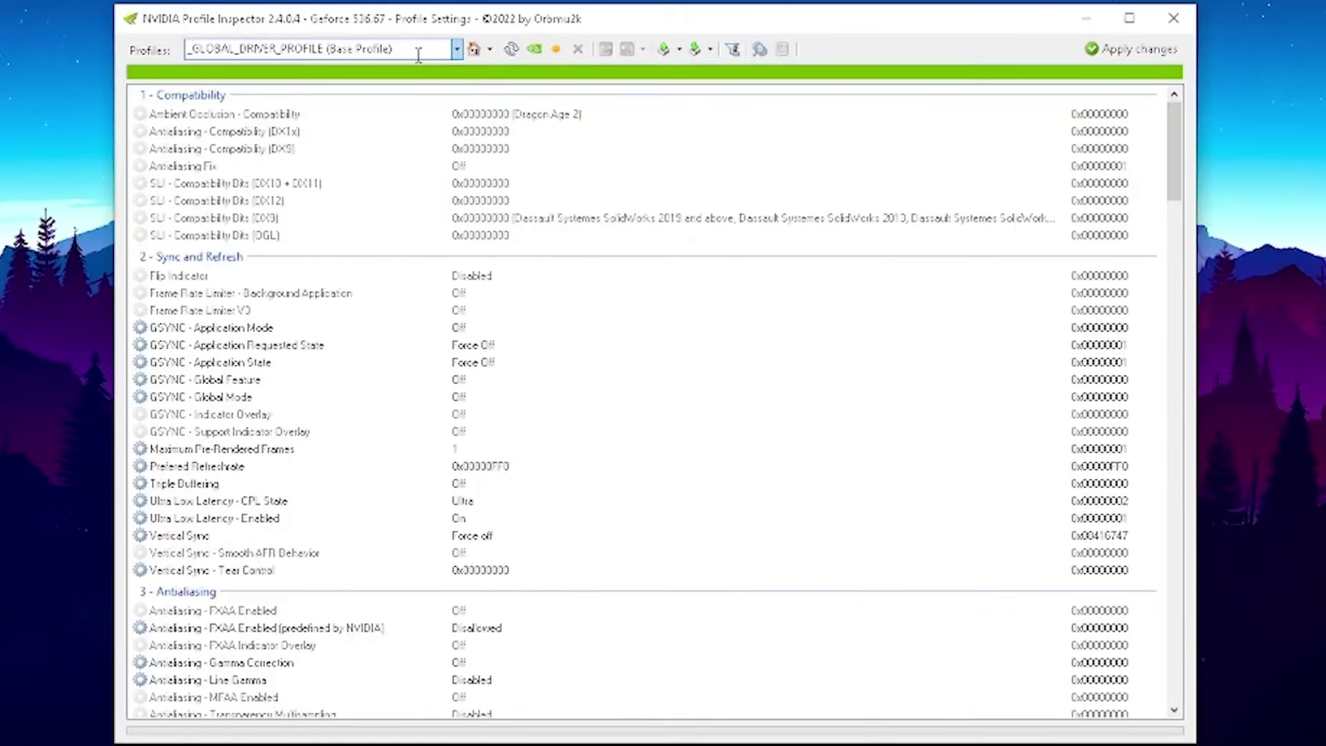
left_click(417, 54)
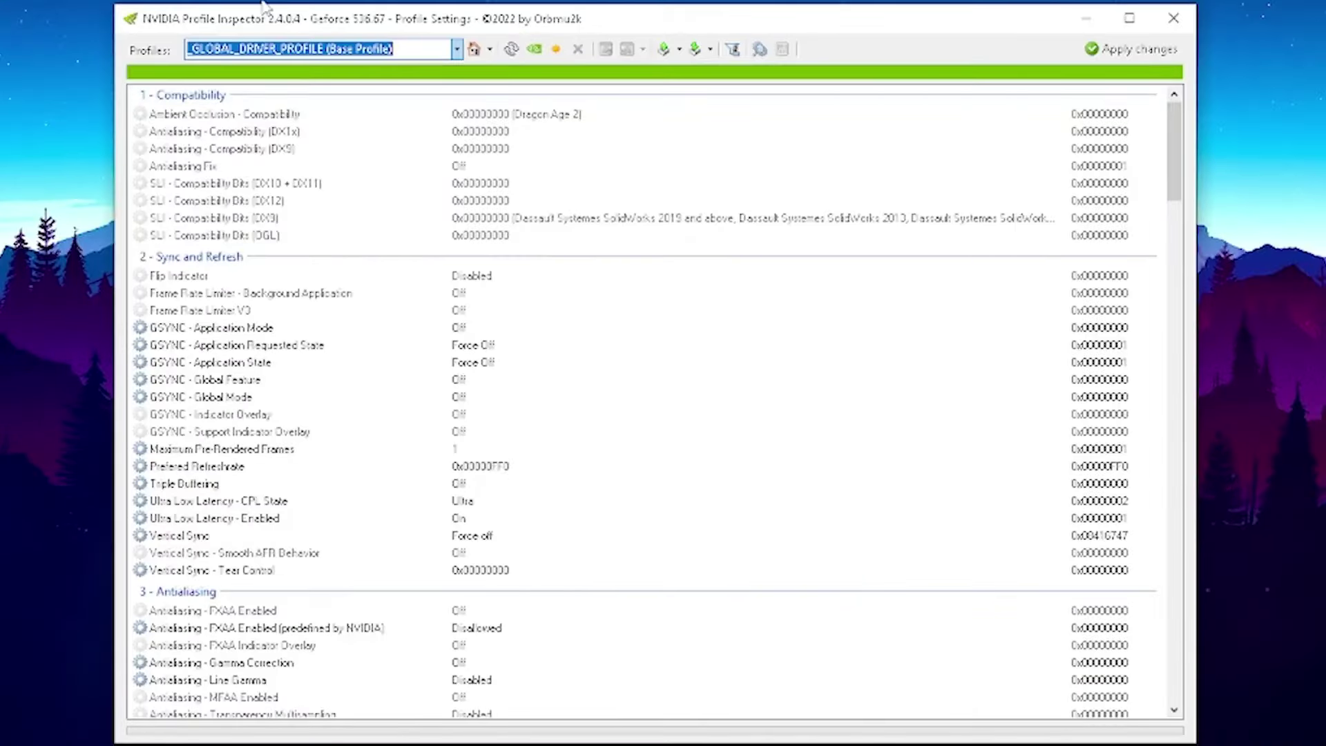
type("Fortnite")
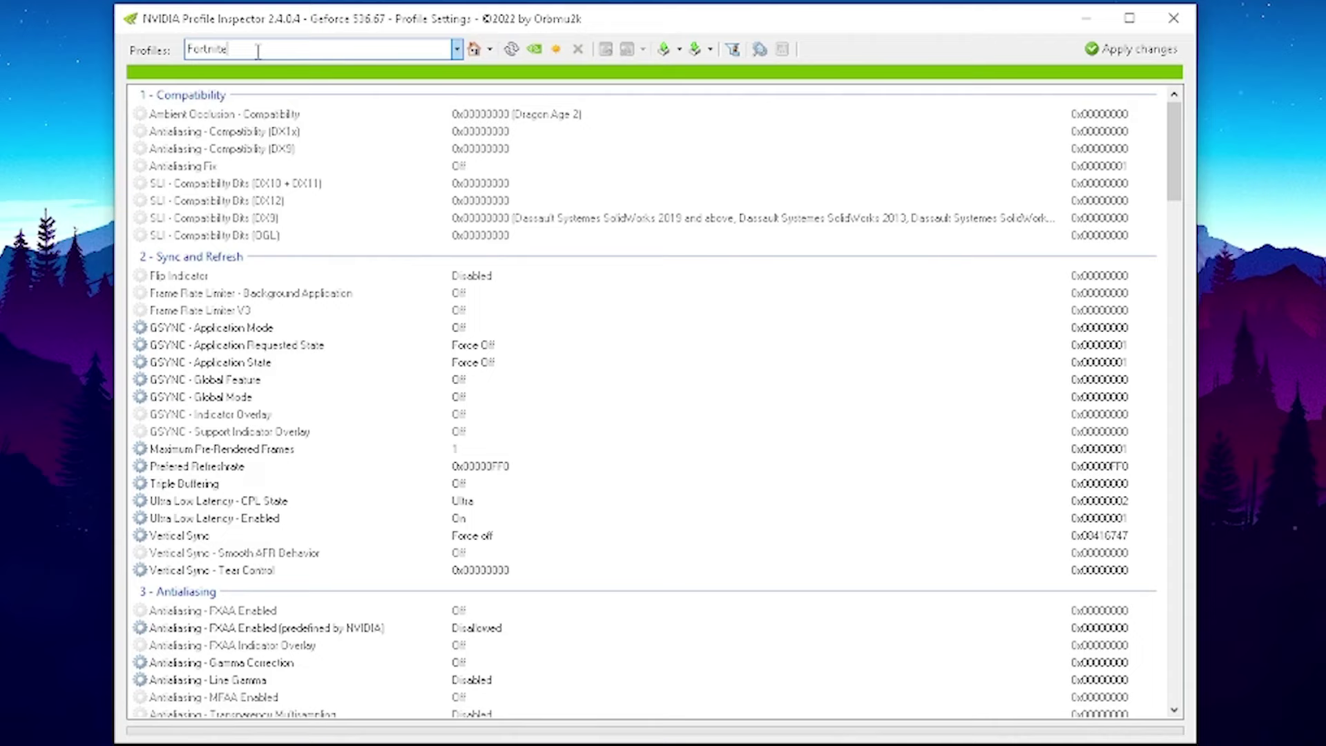
key("Return")
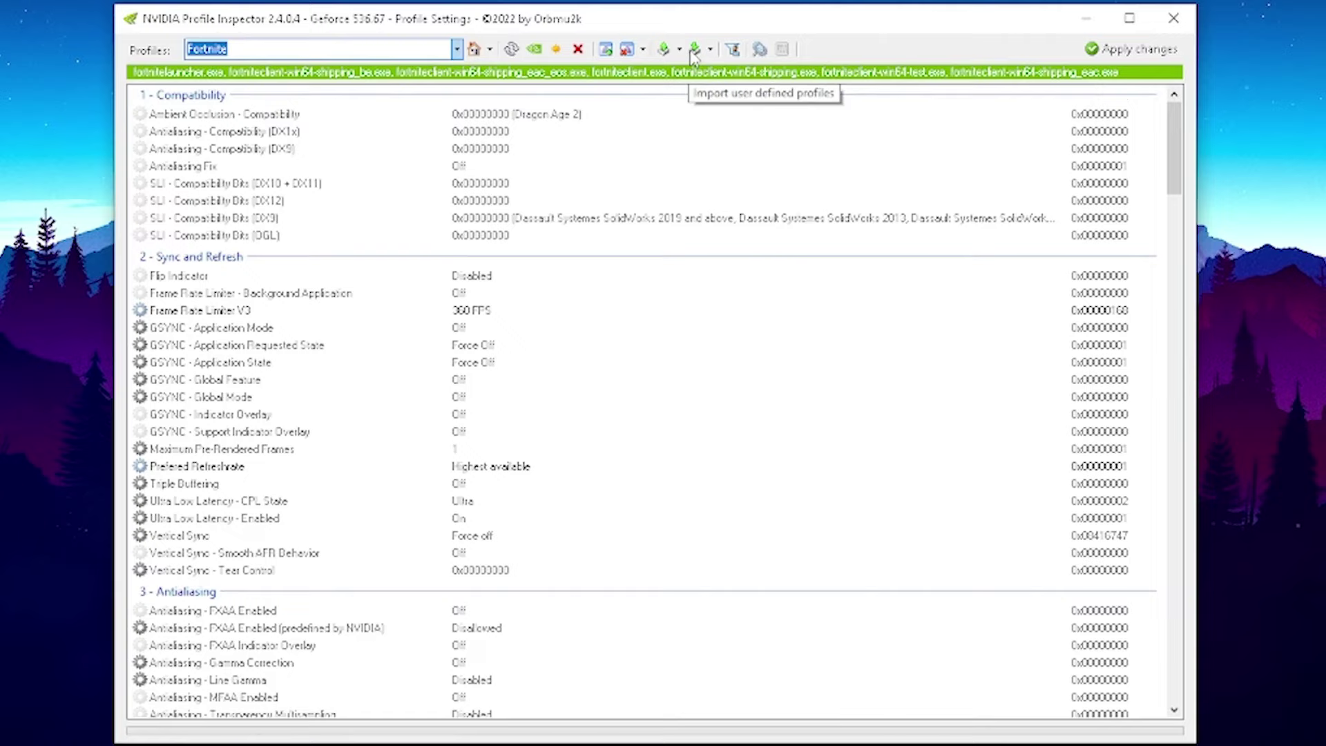
Import the '0 Delay Profile by leStripeZ.nip' profile file and acknowledge the success message
left_click(695, 52)
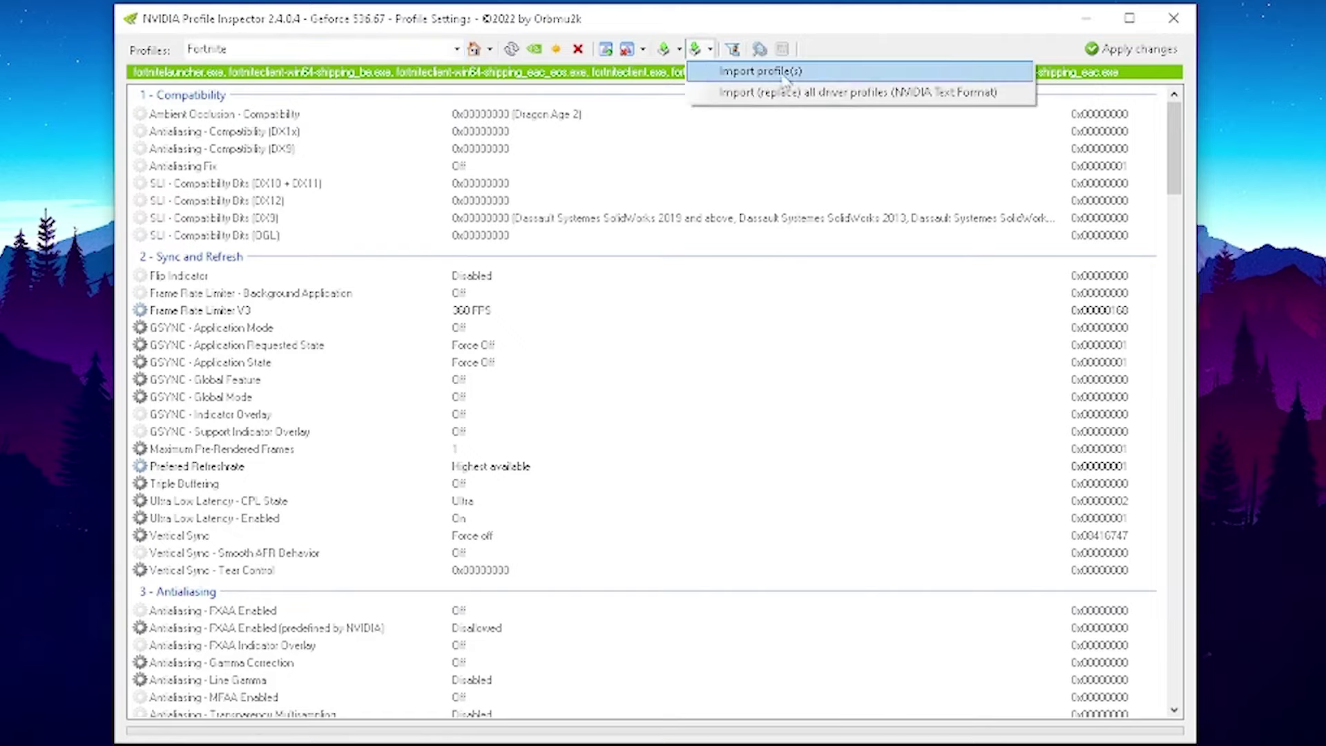
left_click(775, 72)
left_click(320, 210)
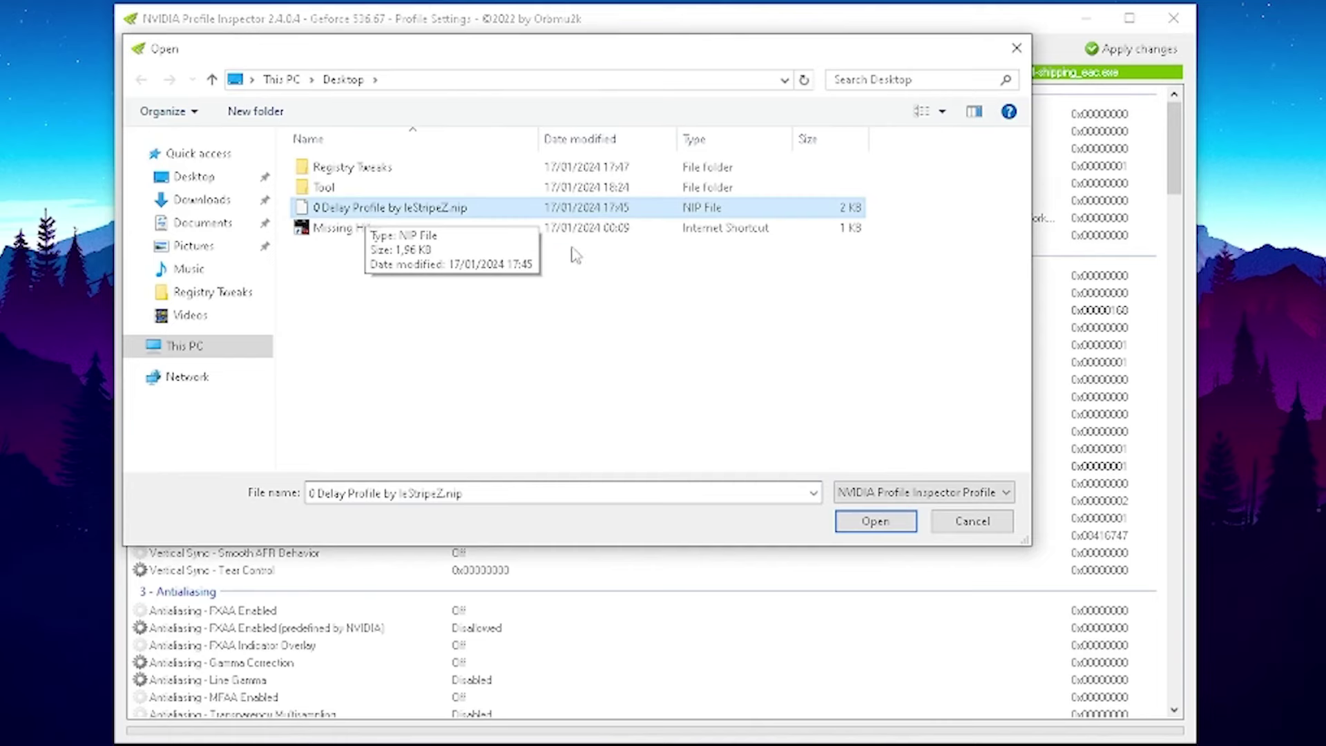
key("Return")
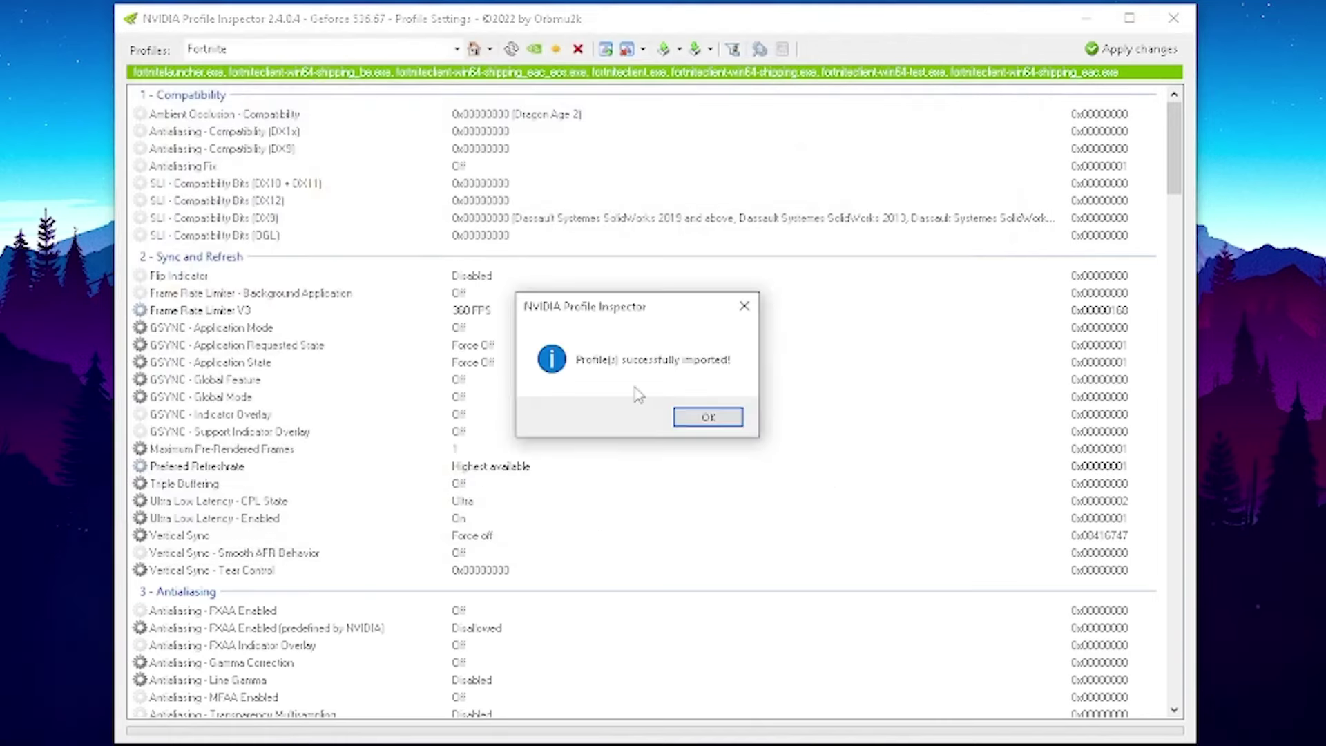
left_click(701, 418)
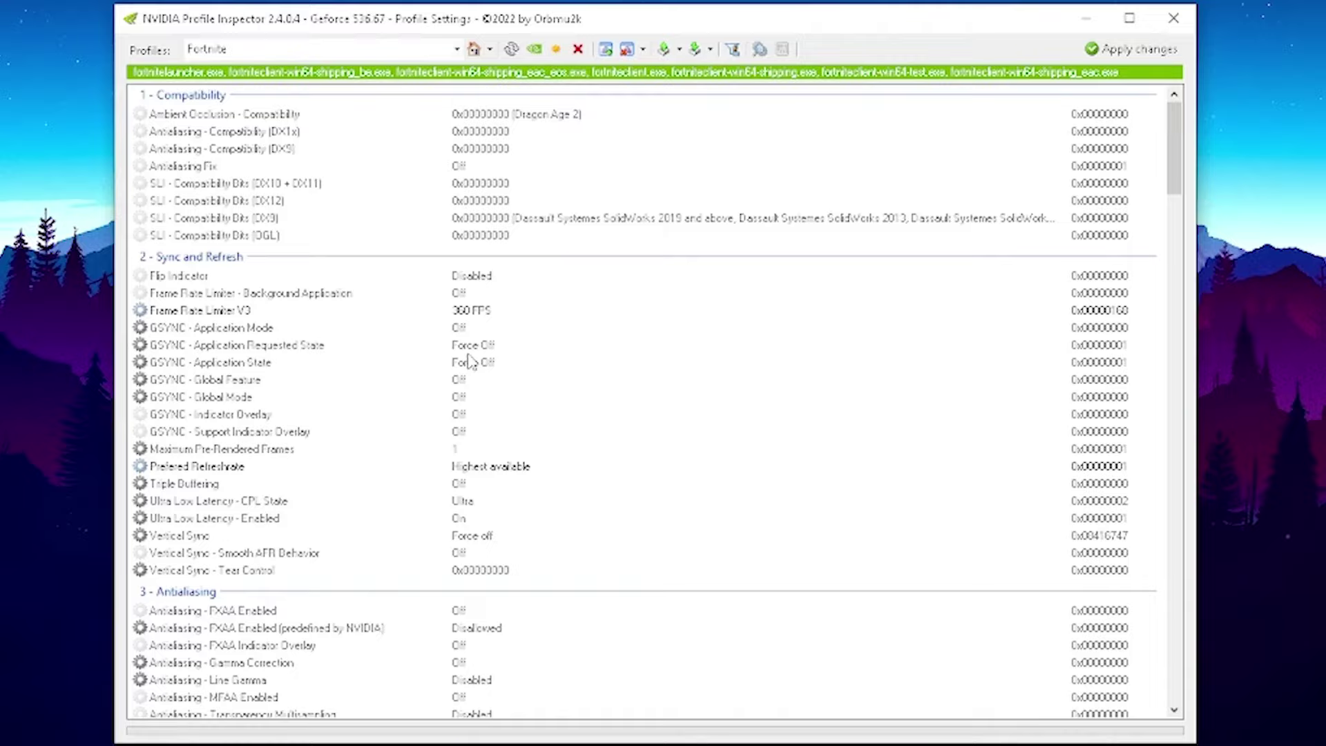
left_click_drag(1172, 150, 1173, 218)
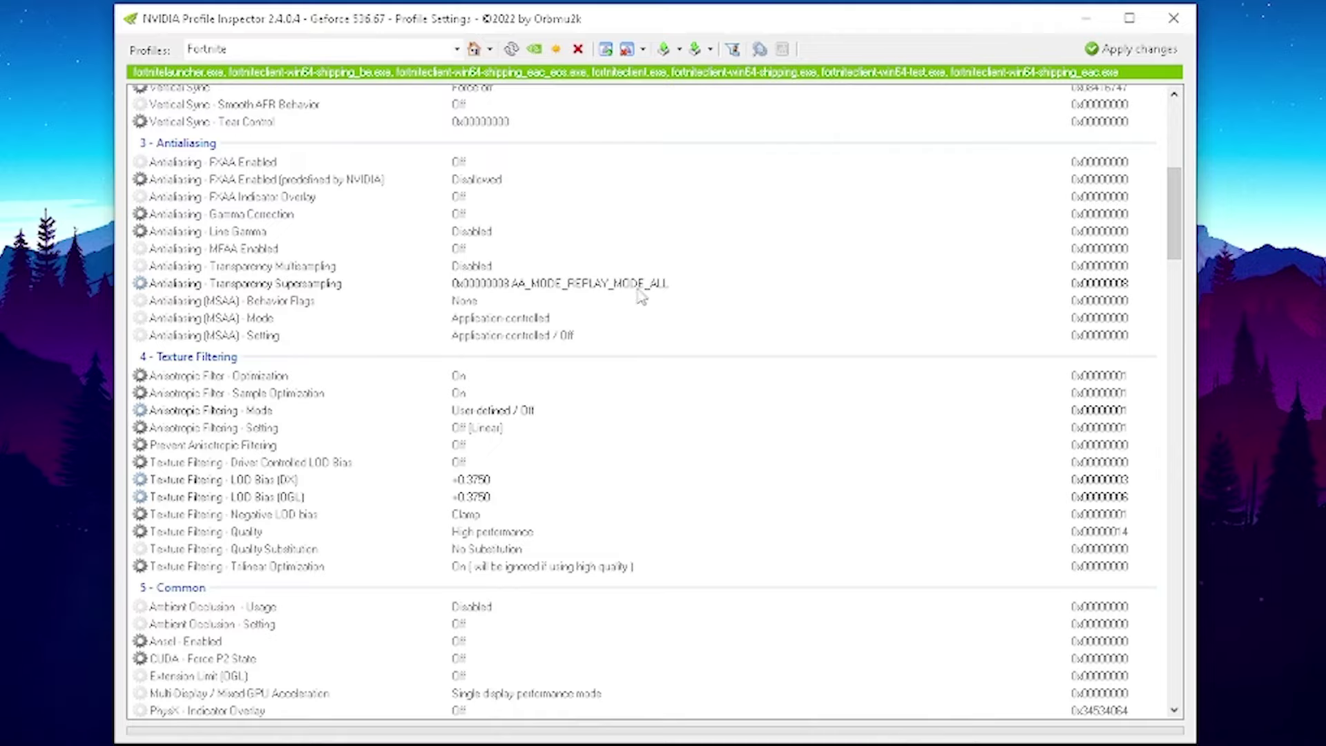
left_click_drag(1174, 234, 1168, 168)
Change the Fortnite profile's Frame Rate Limiter V3 from 360 to 357 FPS
left_click(176, 314)
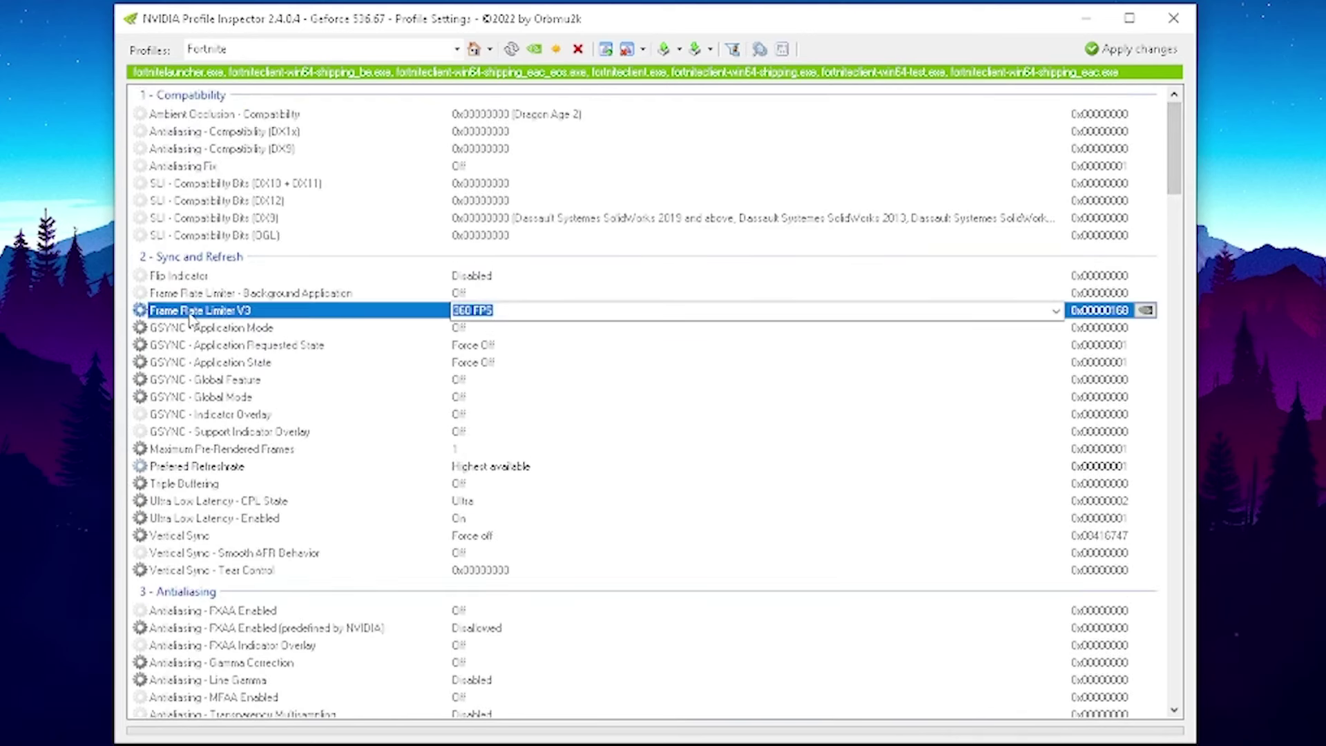
left_click(1056, 311)
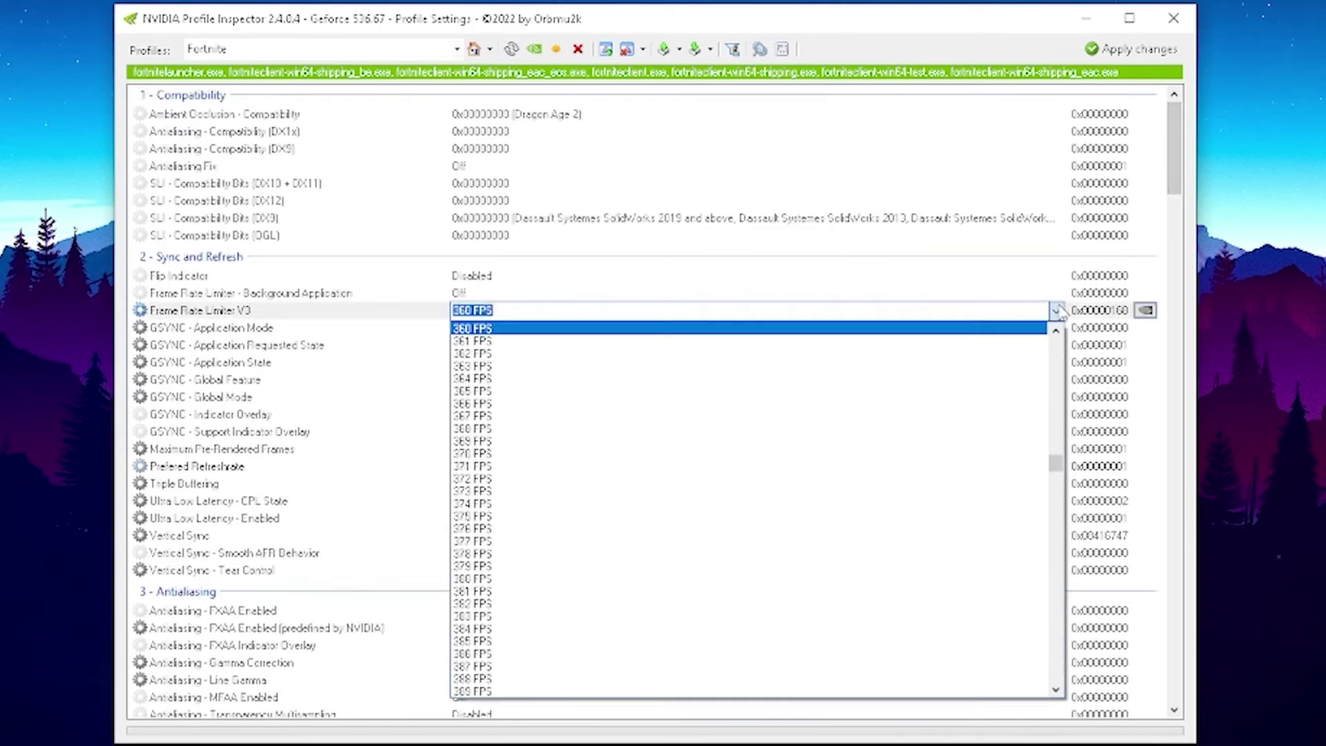
scroll(691, 449, "up", 11)
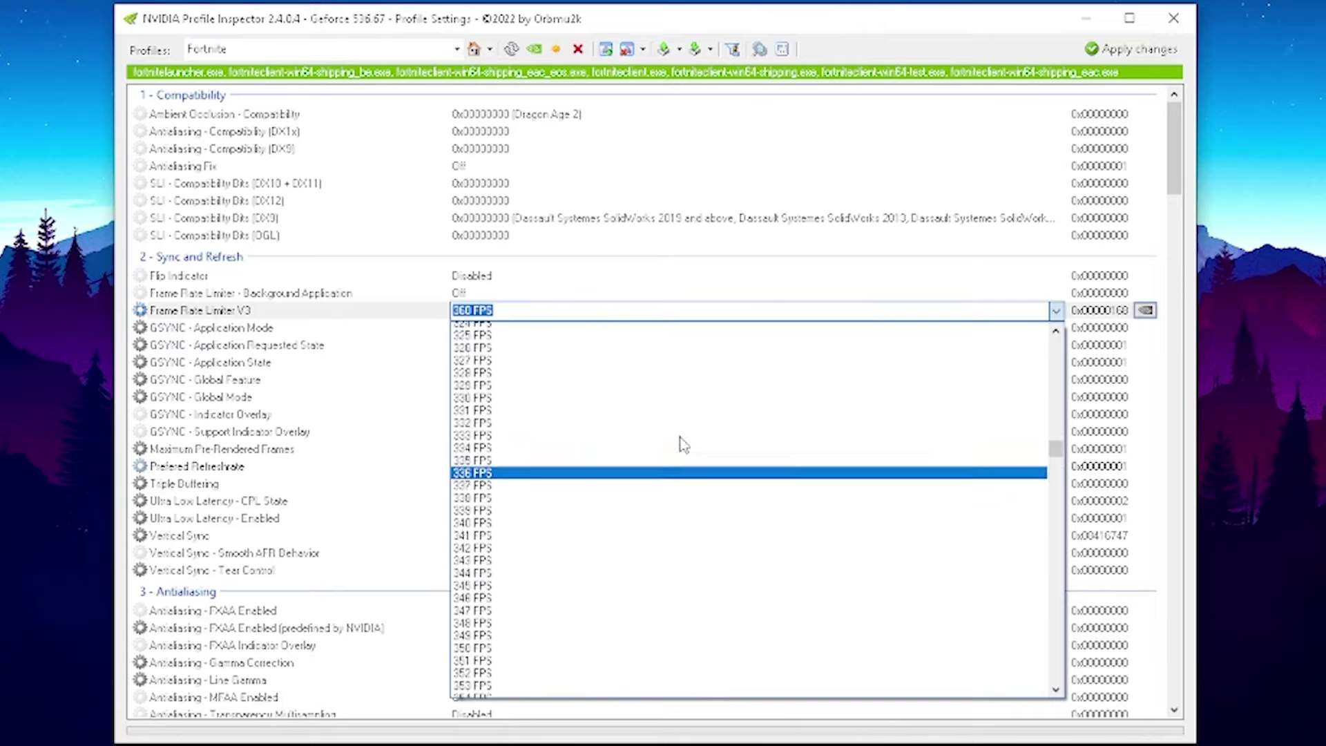
scroll(684, 449, "down", 10)
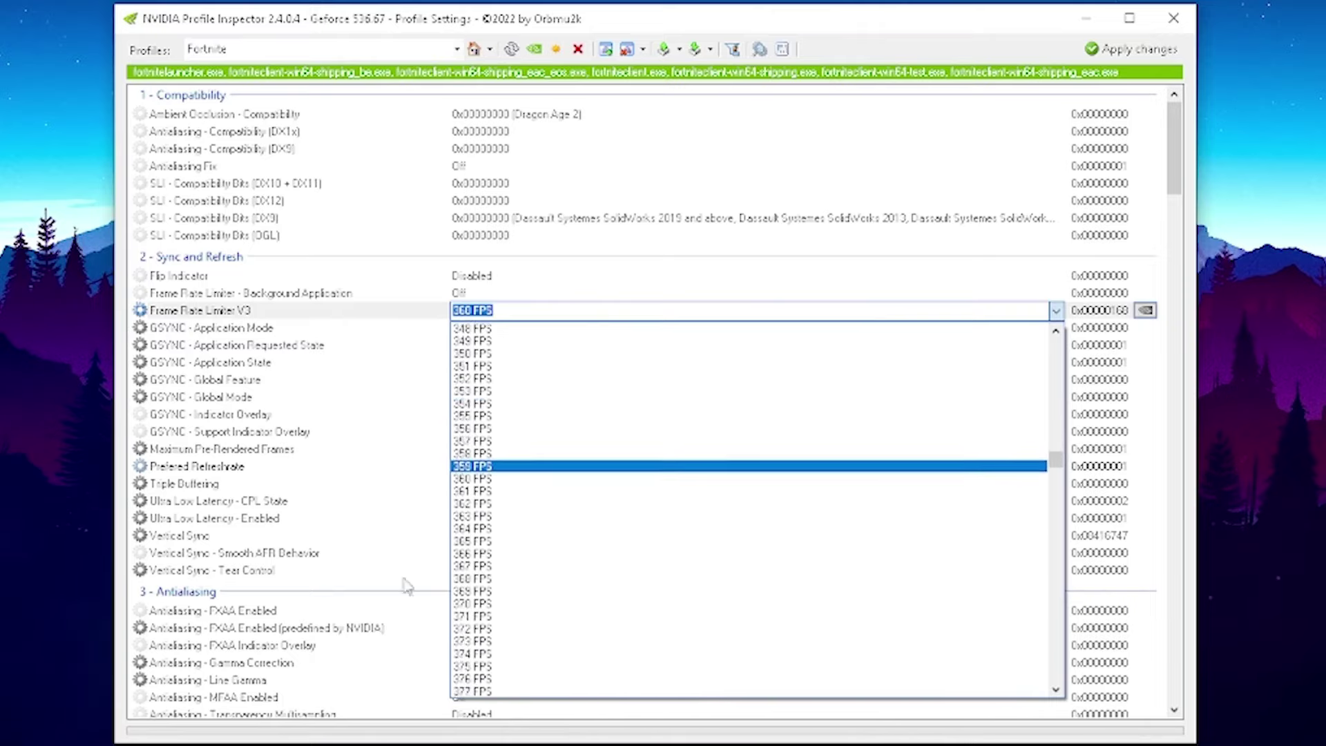
left_click(482, 442)
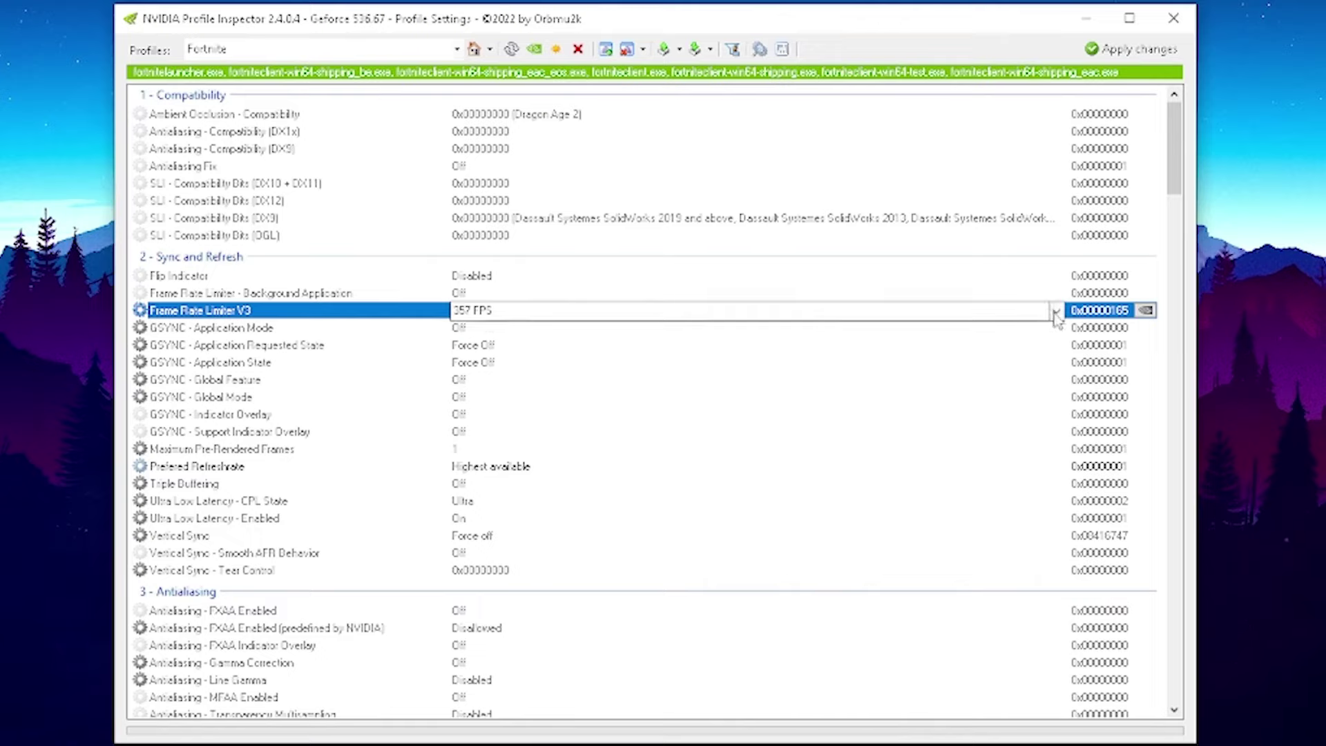
left_click(482, 311)
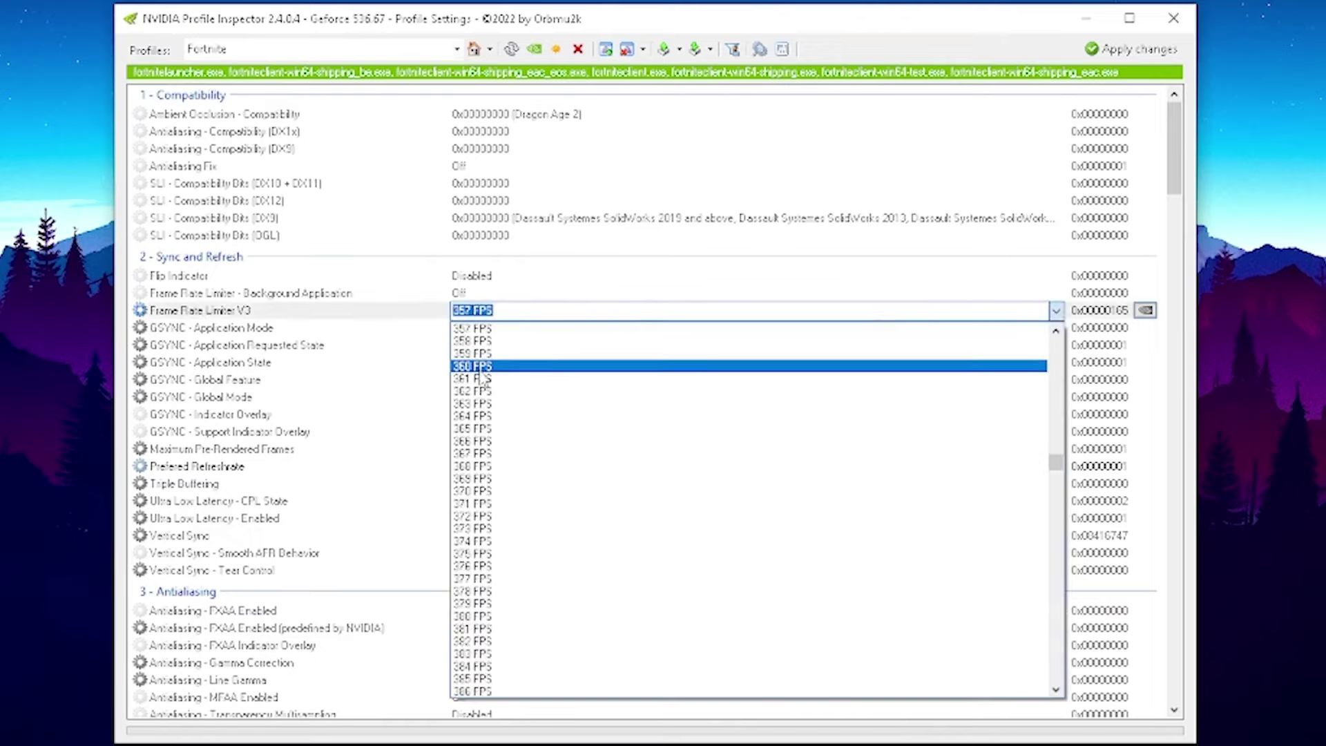
scroll(515, 380, "up", 12)
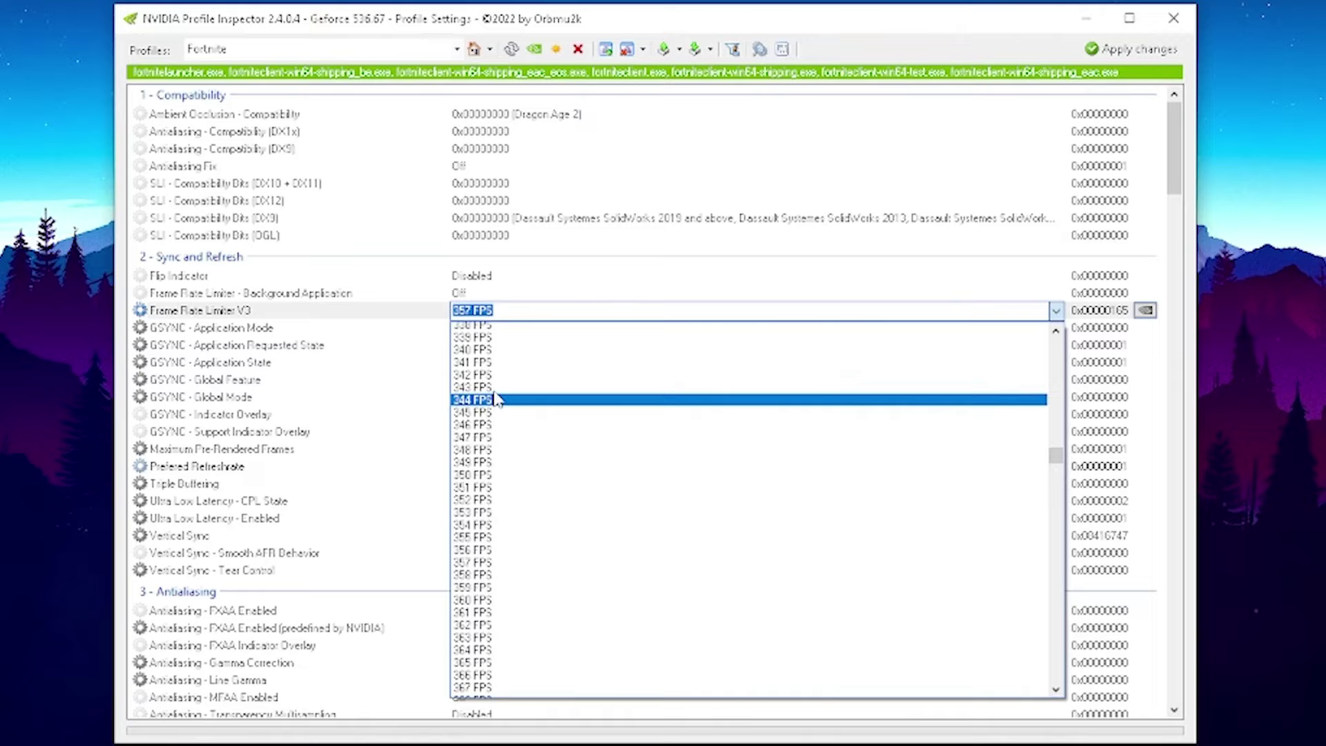
scroll(523, 391, "up", 19)
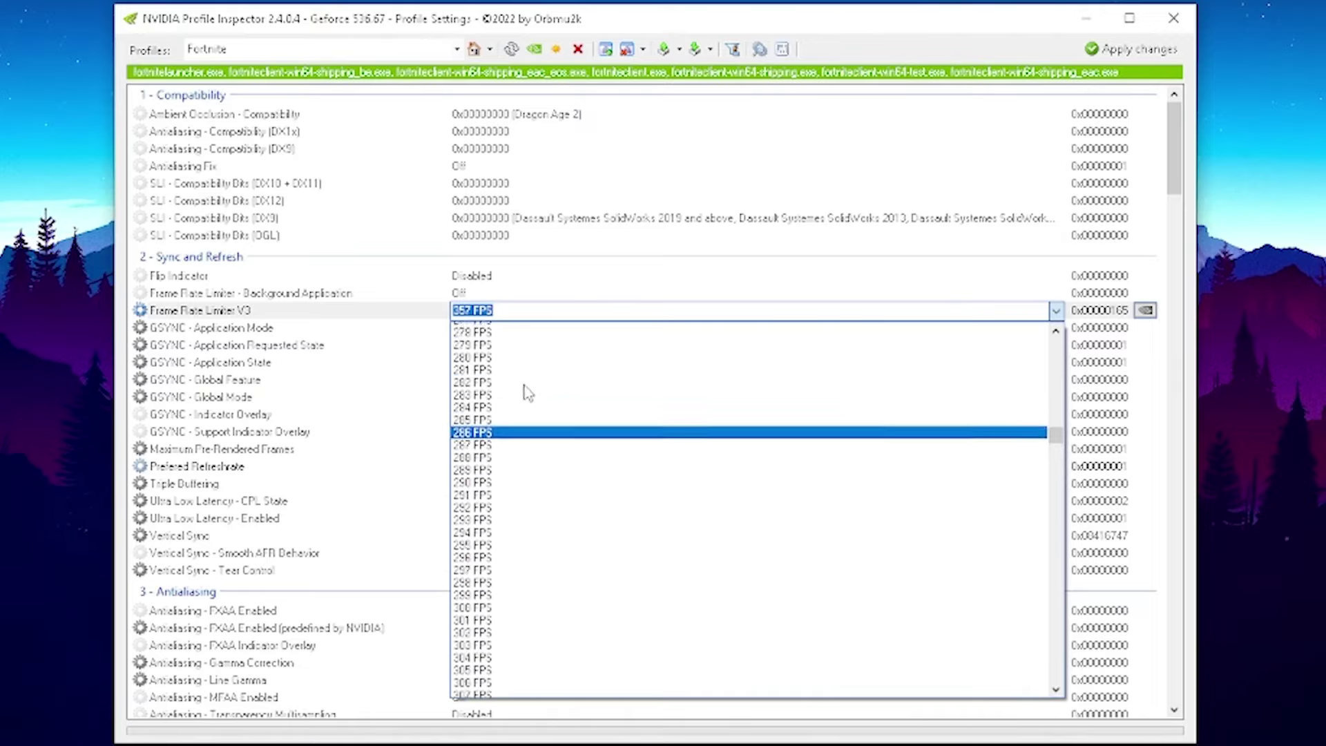
scroll(523, 391, "up", 12)
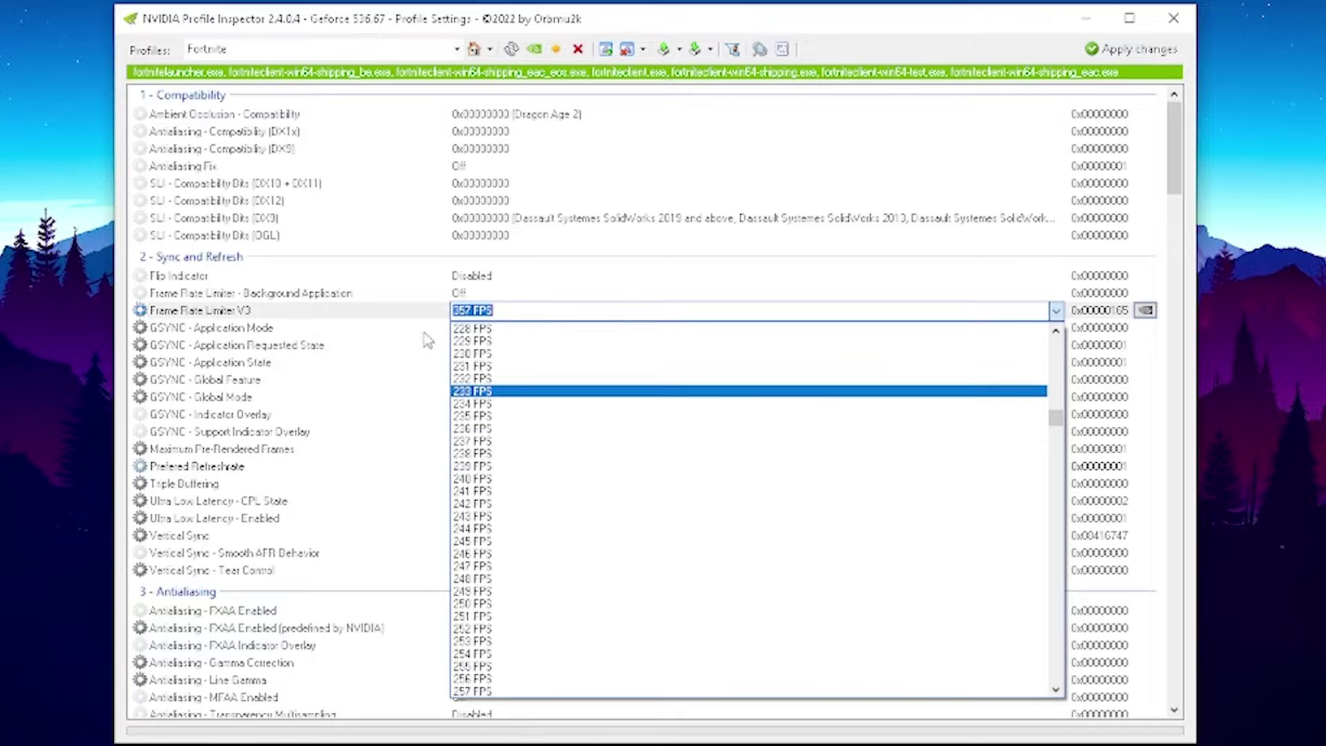
left_click(423, 313)
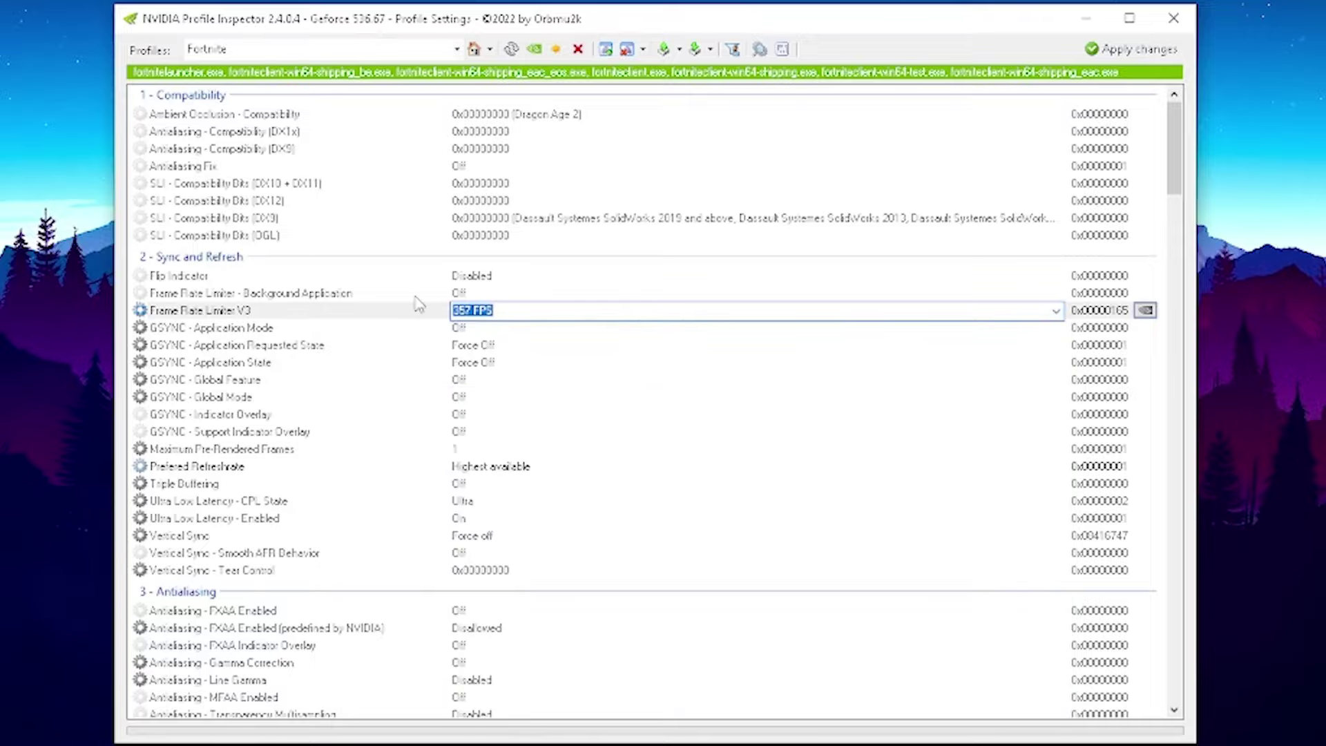
left_click_drag(1174, 114, 1161, 316)
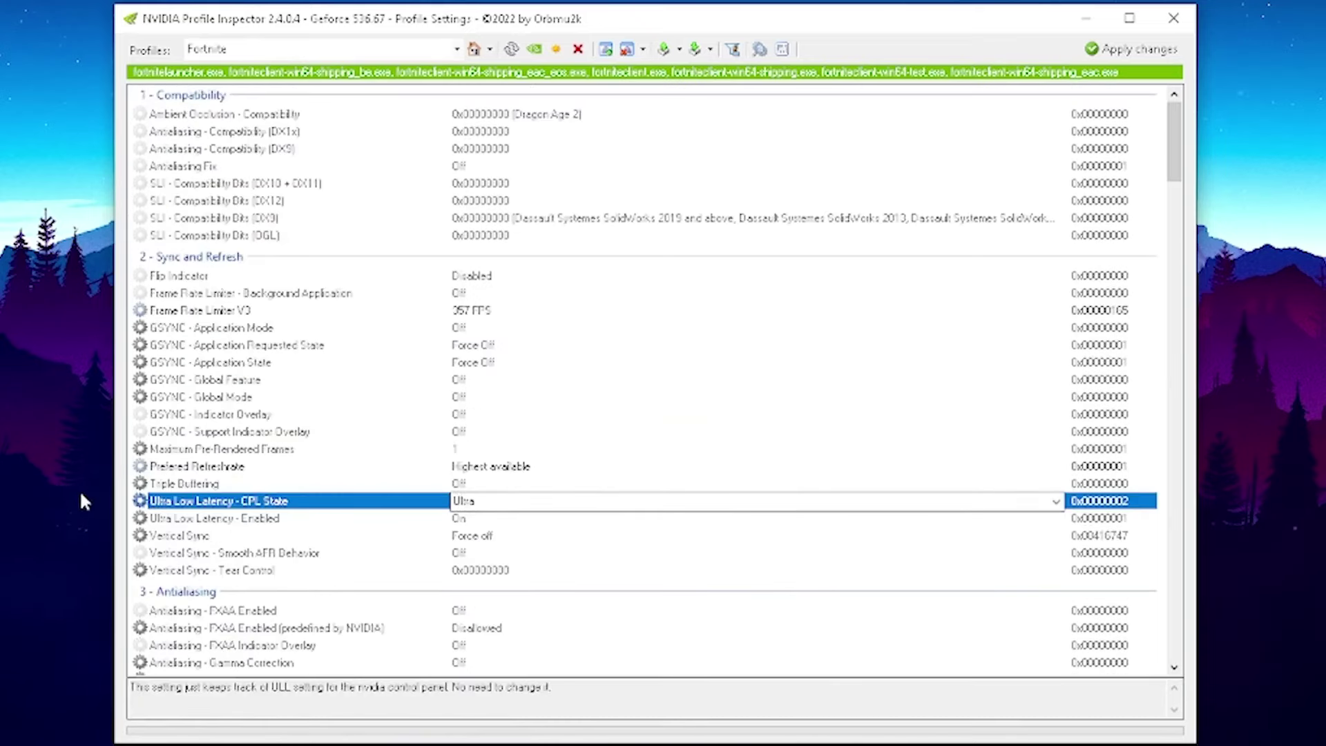
Keep Ultra Low Latency - CPL State at Ultra and apply the Fortnite profile changes
left_click(553, 503)
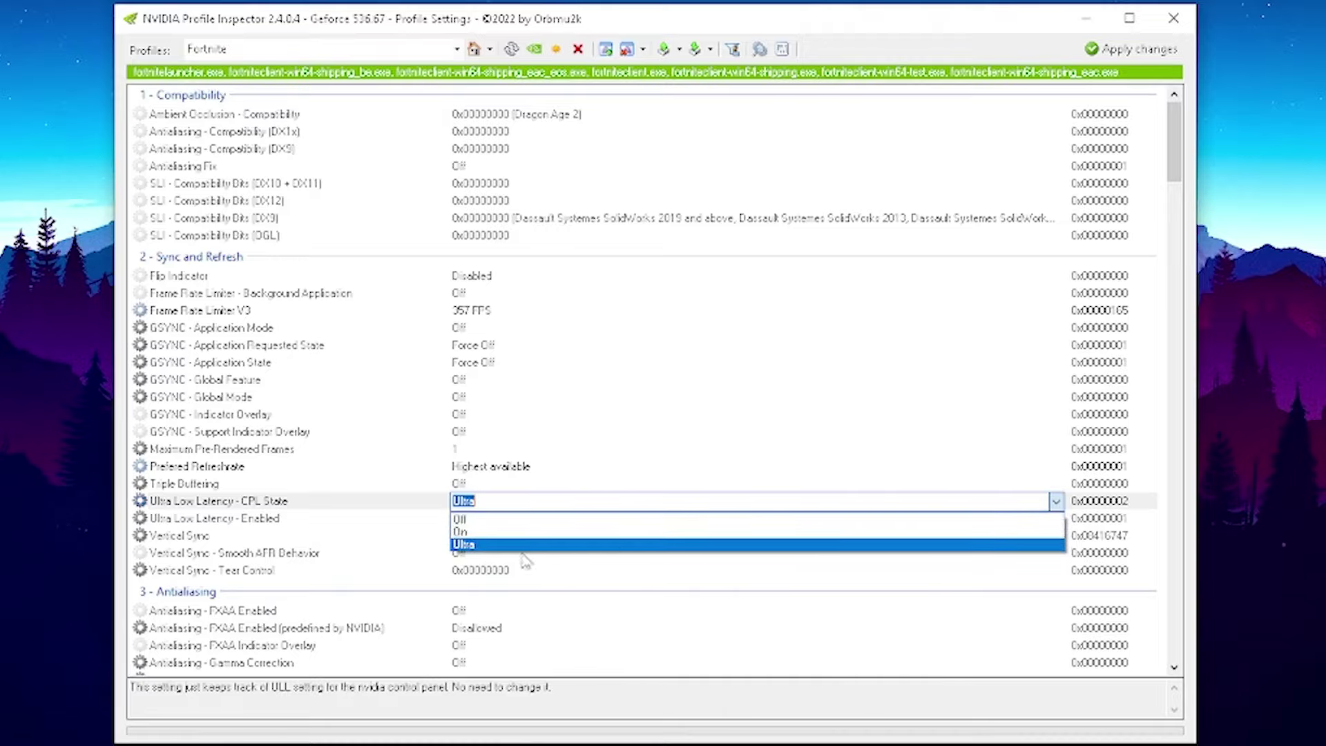
left_click(470, 545)
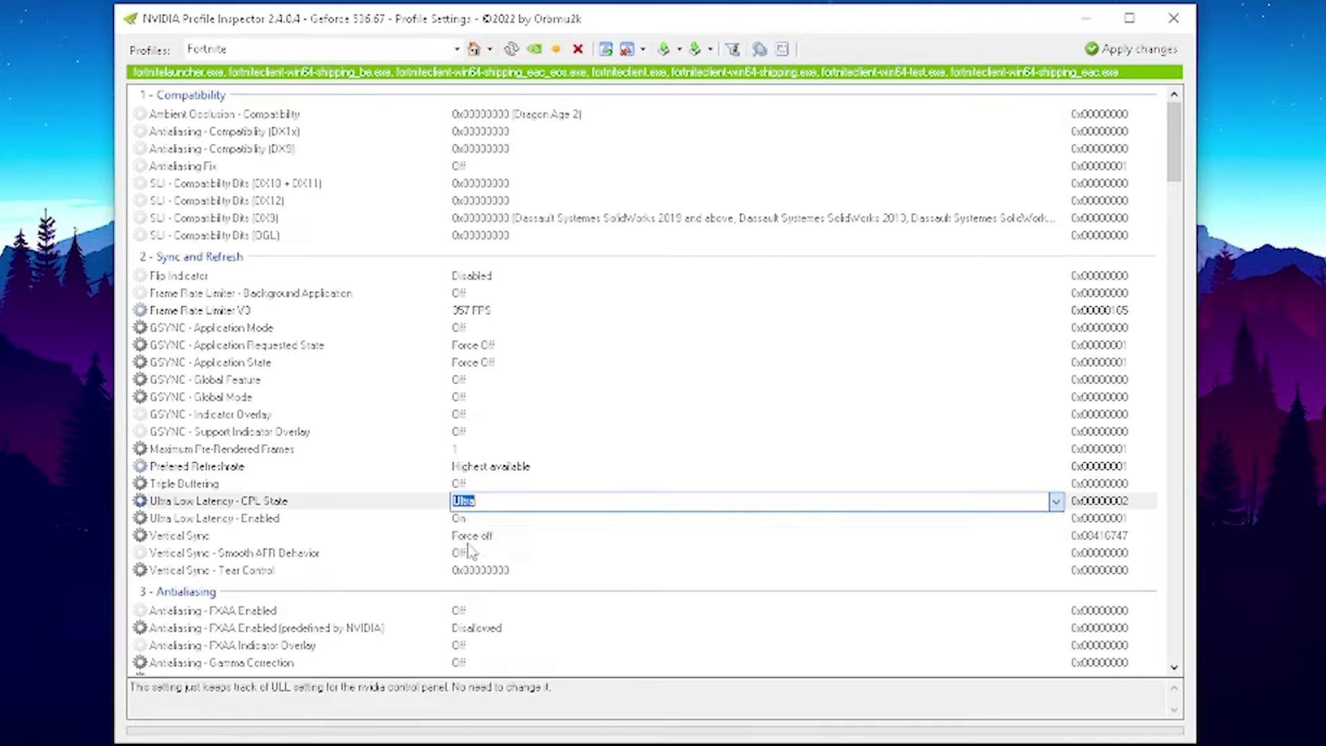
left_click(1123, 52)
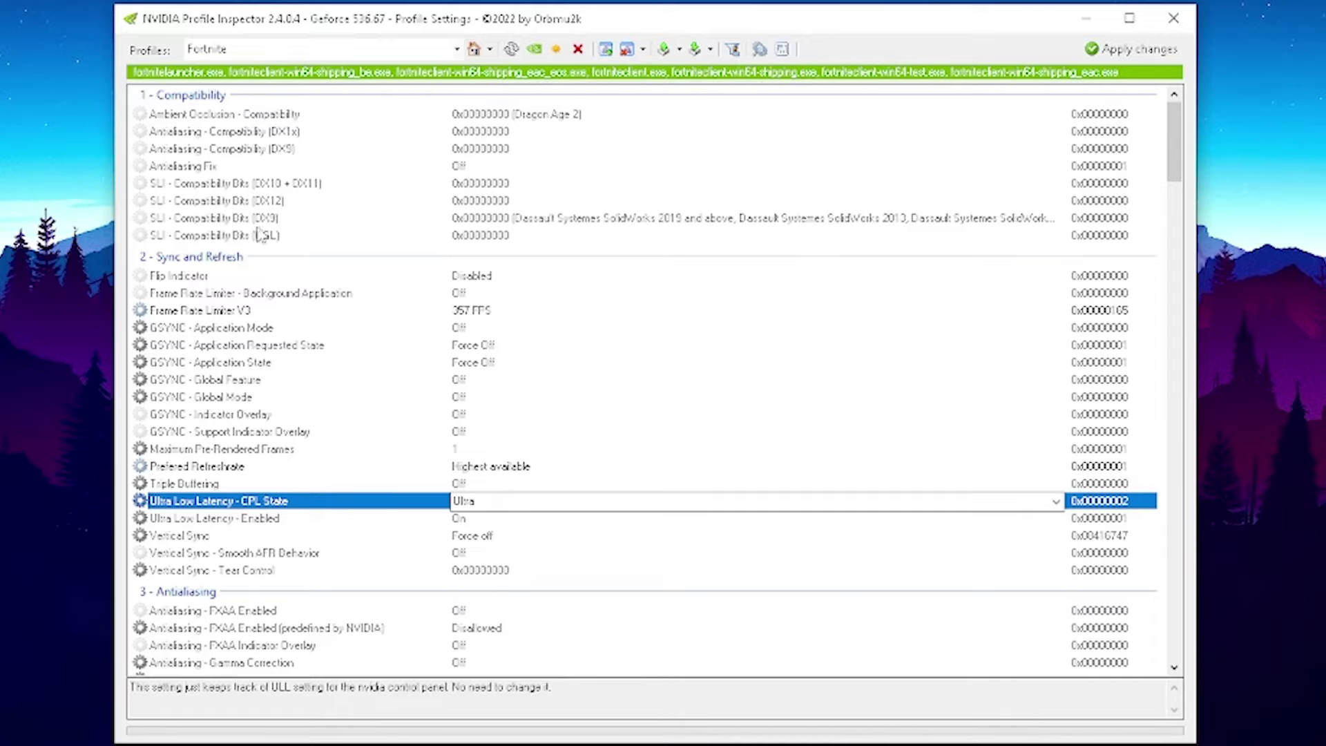
mouse_move(1176, 163)
left_mouse_down()
mouse_move(1176, 255)
mouse_move(1165, 167)
left_mouse_up()
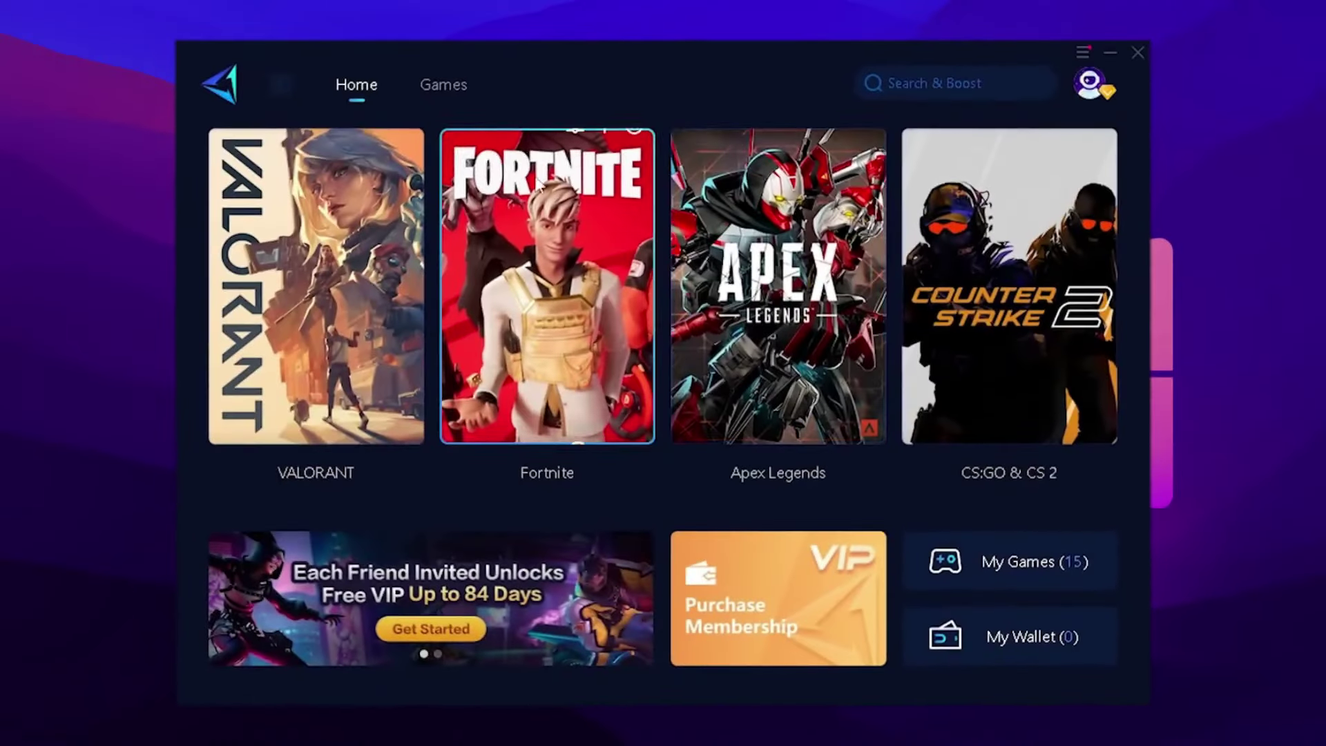
mouse_move(528, 311)
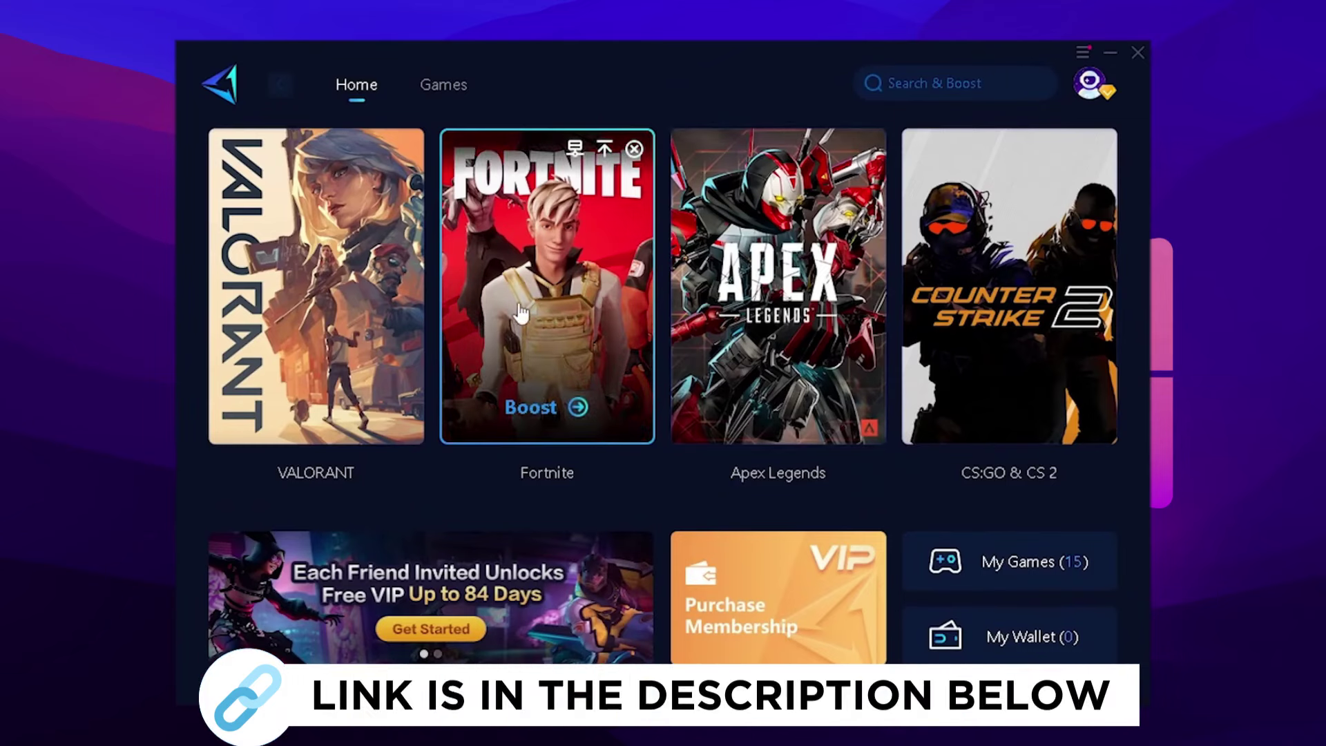
Start a GearUP boost from the Fortnite card on the Home tab
left_click(542, 294)
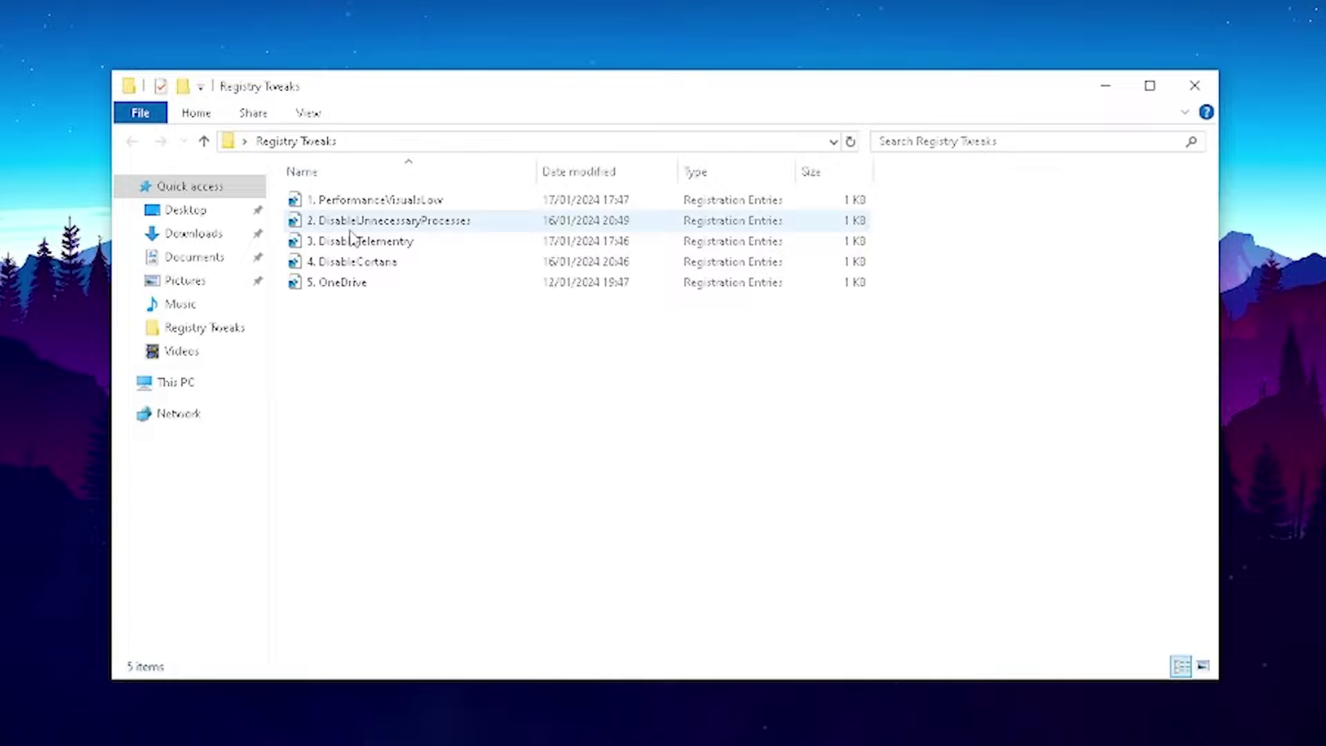
right_click(338, 201)
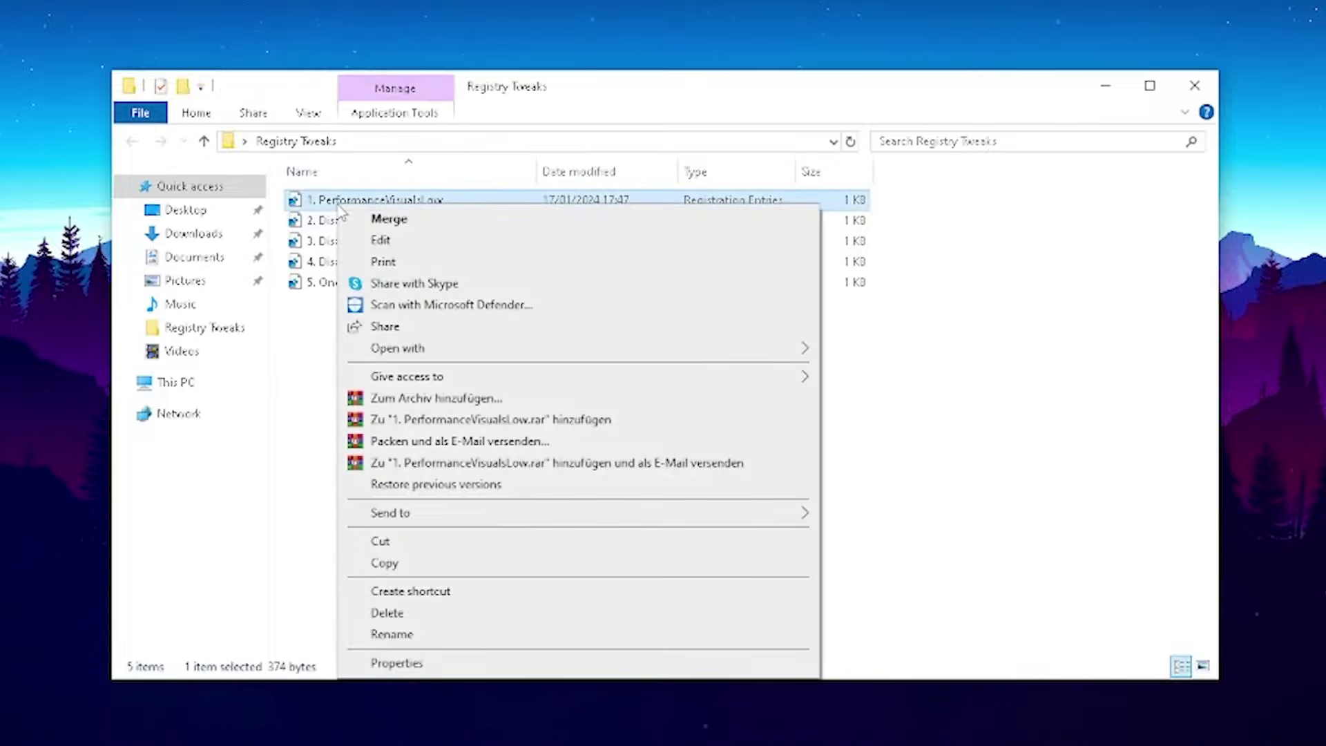
left_click(379, 241)
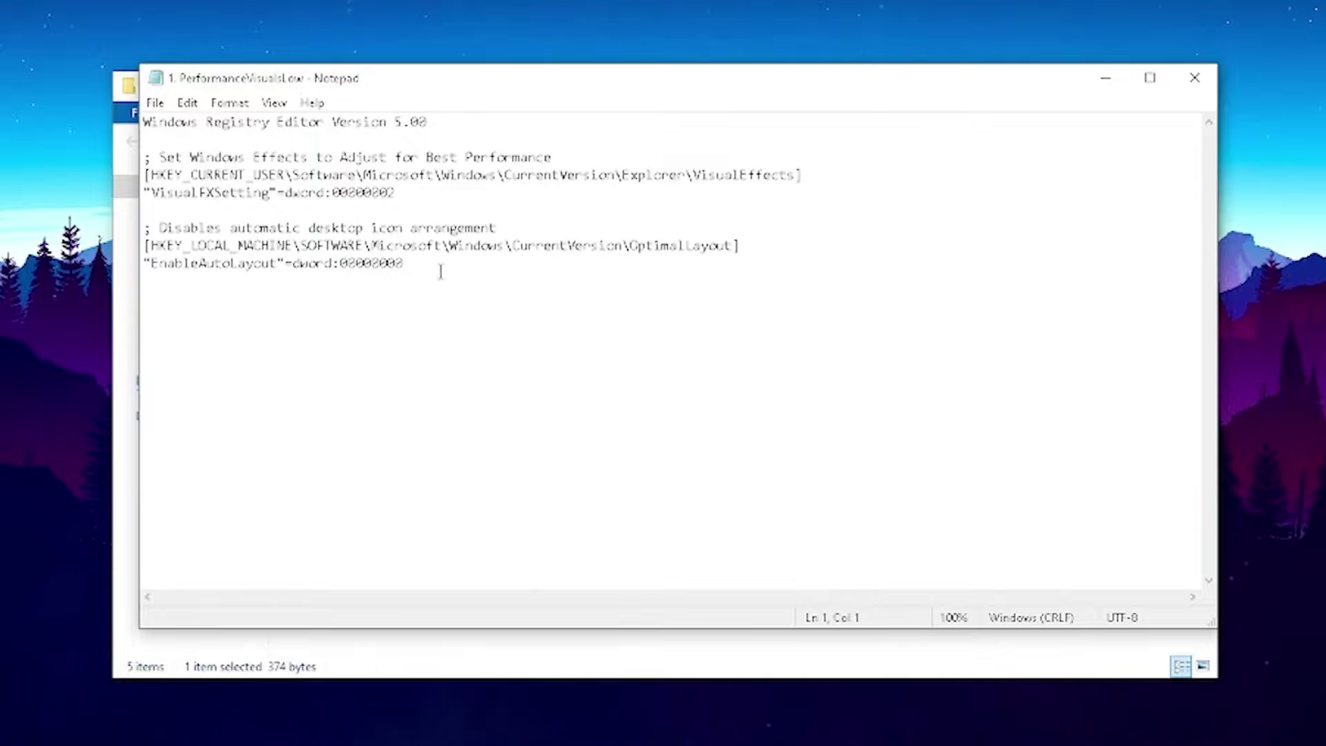
left_click_drag(439, 267, 146, 157)
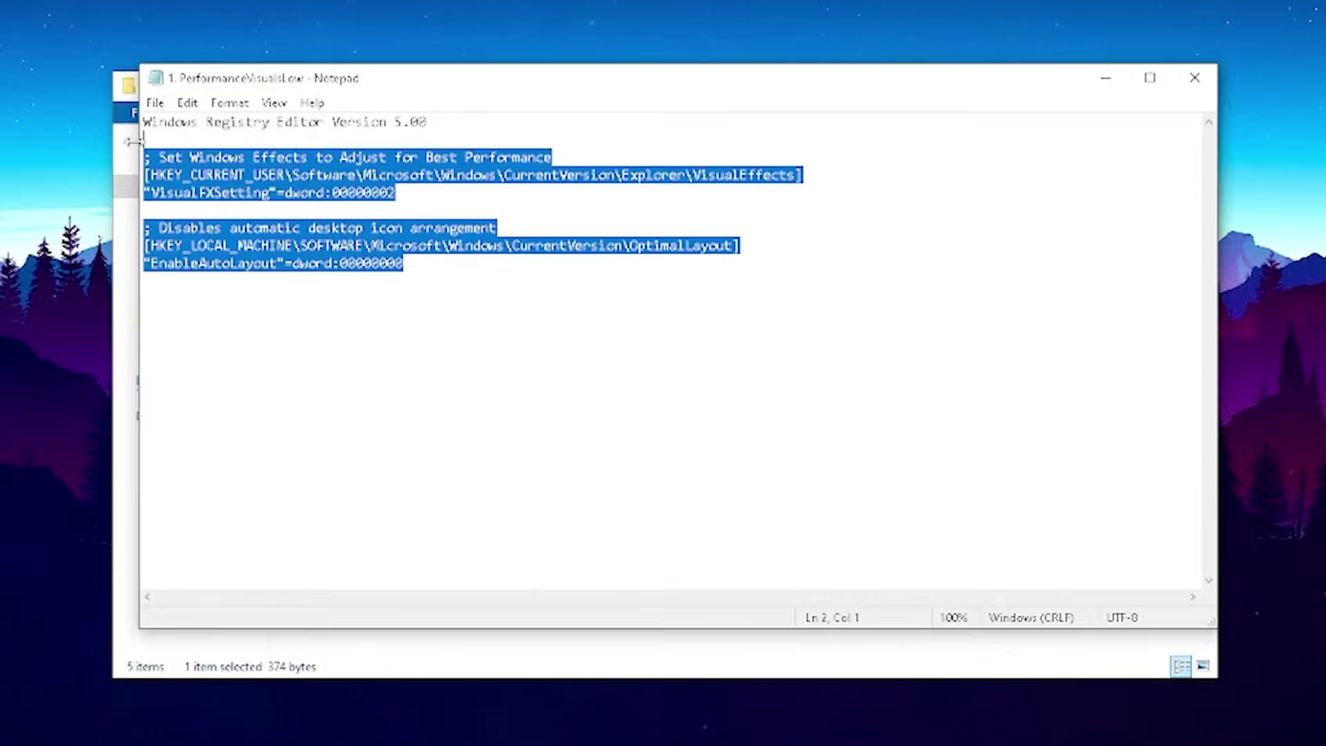
left_click(1195, 78)
right_click(350, 221)
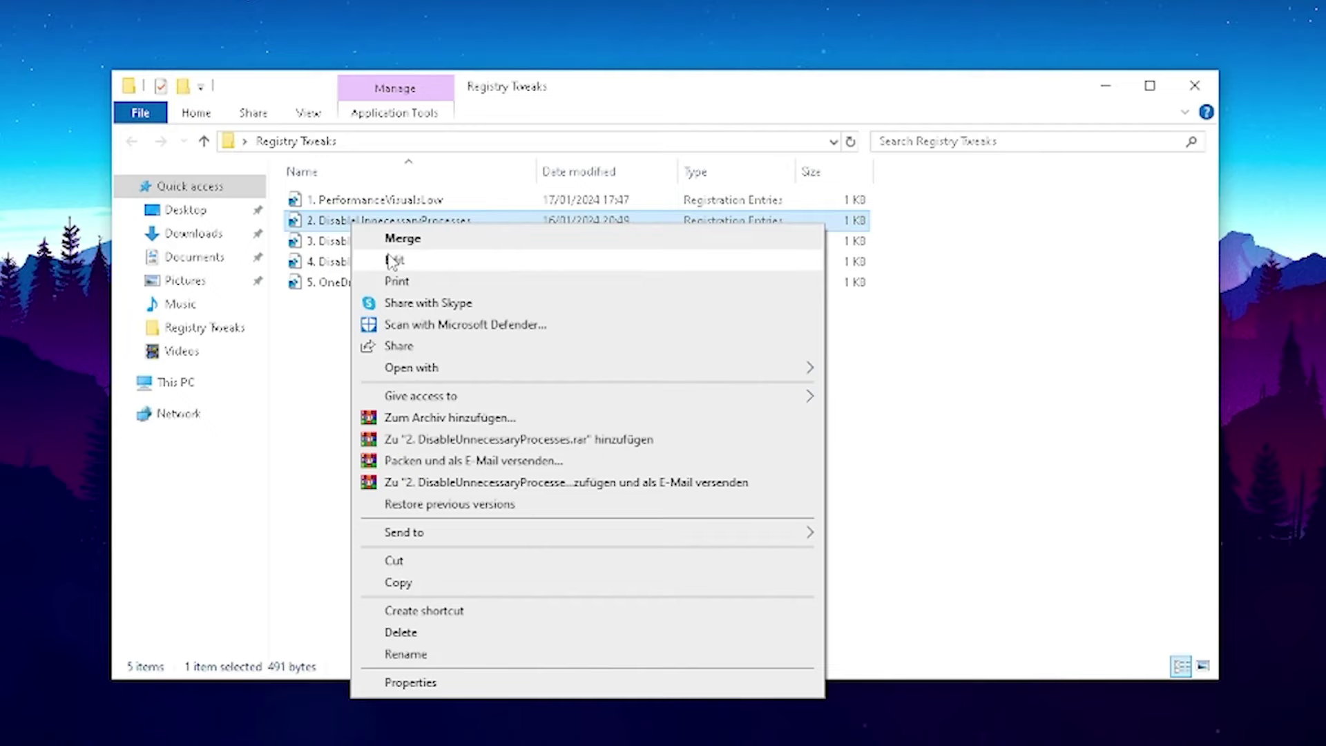
left_click(385, 257)
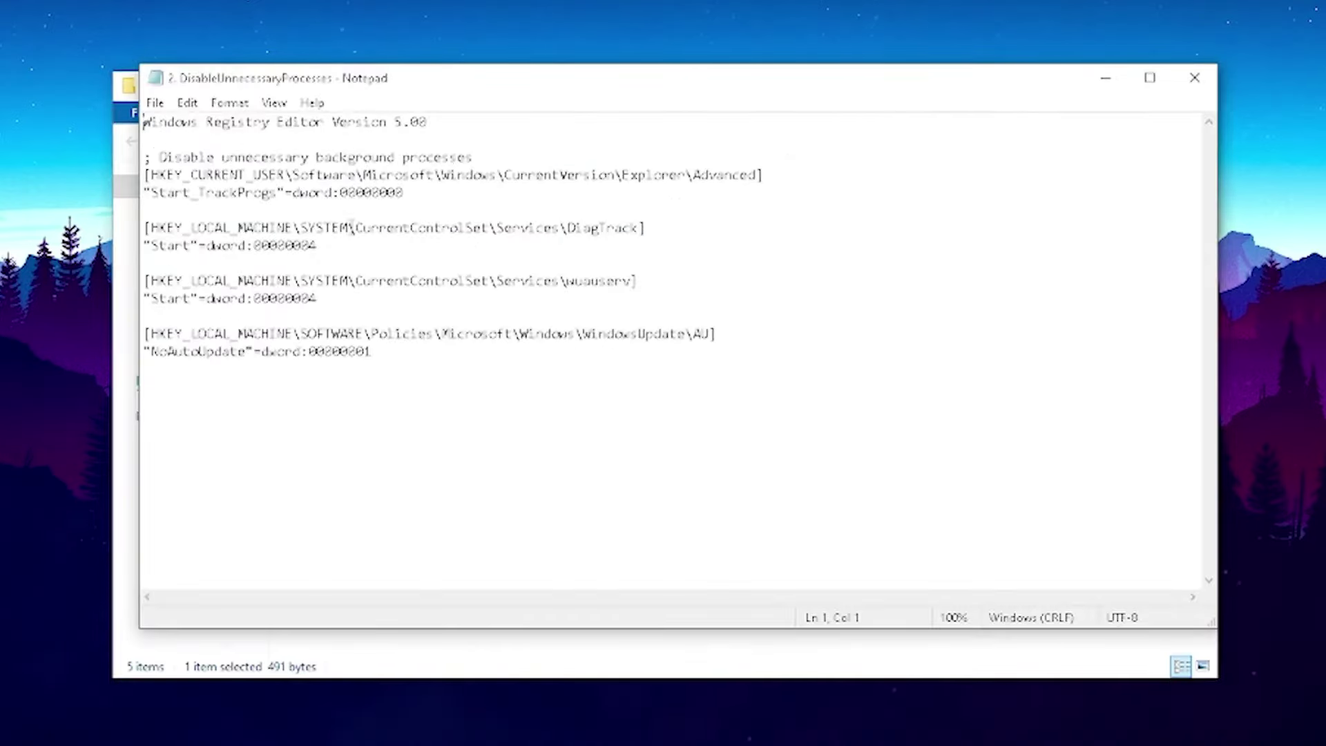
key("alt+F4")
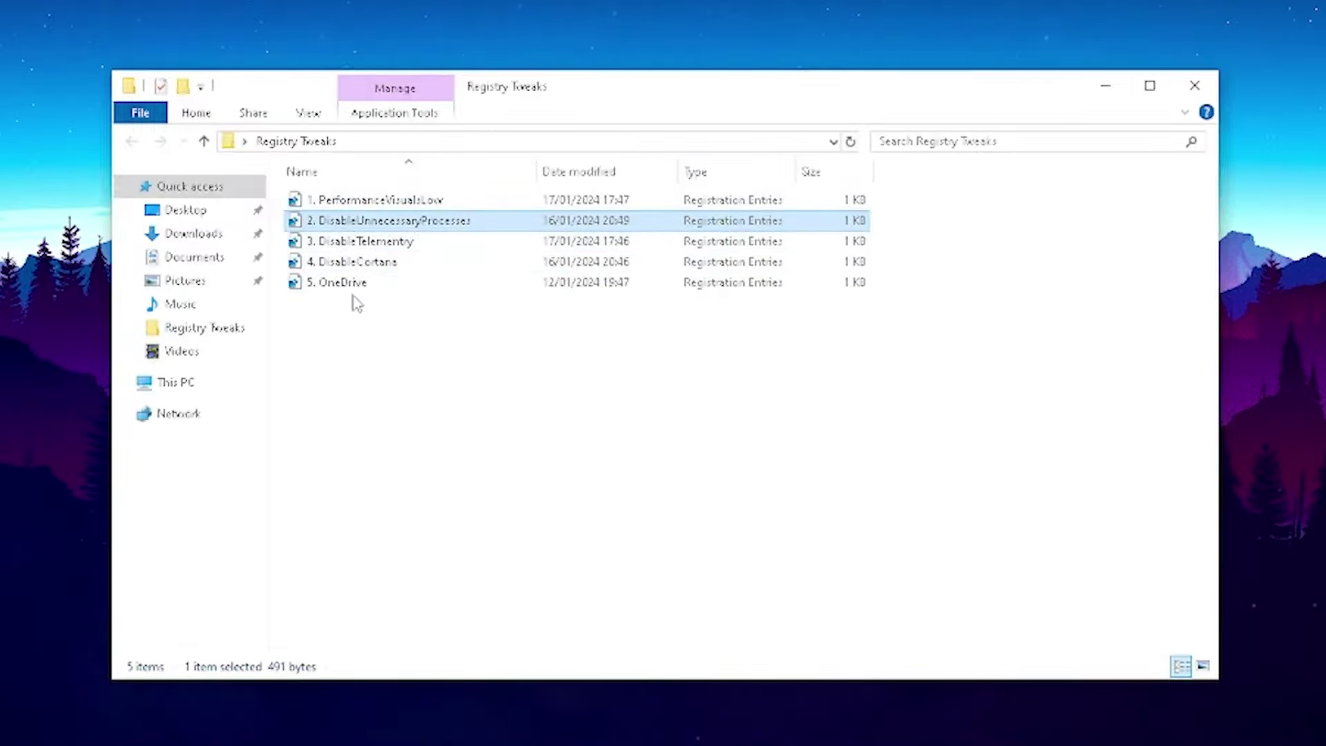
left_click(399, 243)
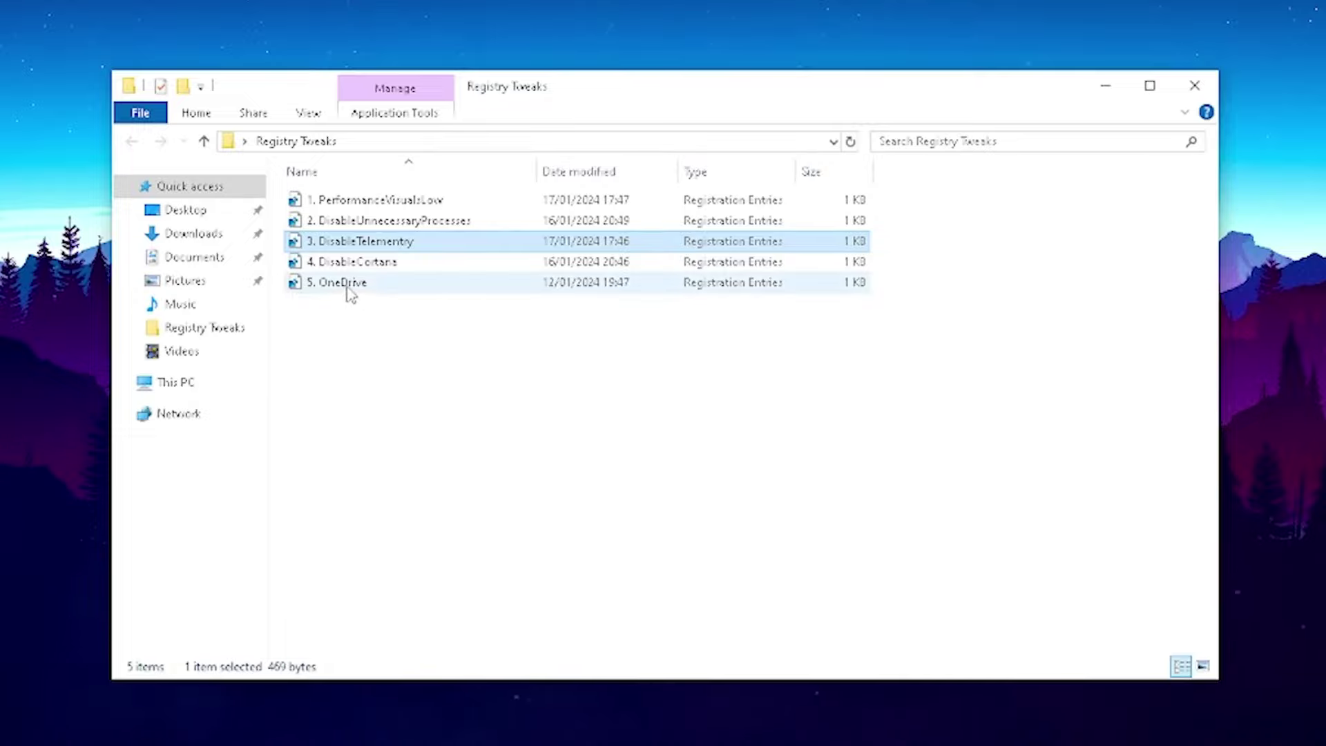
left_click(360, 202)
right_click(345, 200)
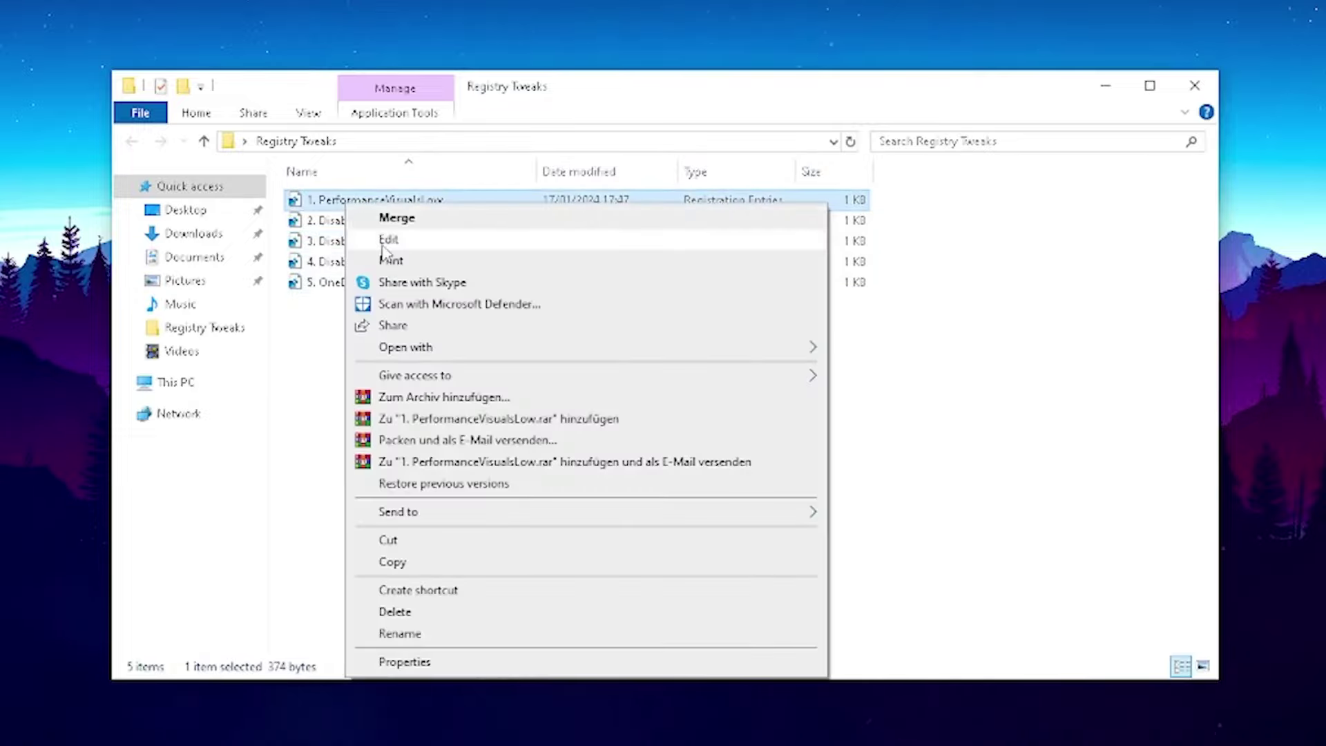
left_click(380, 237)
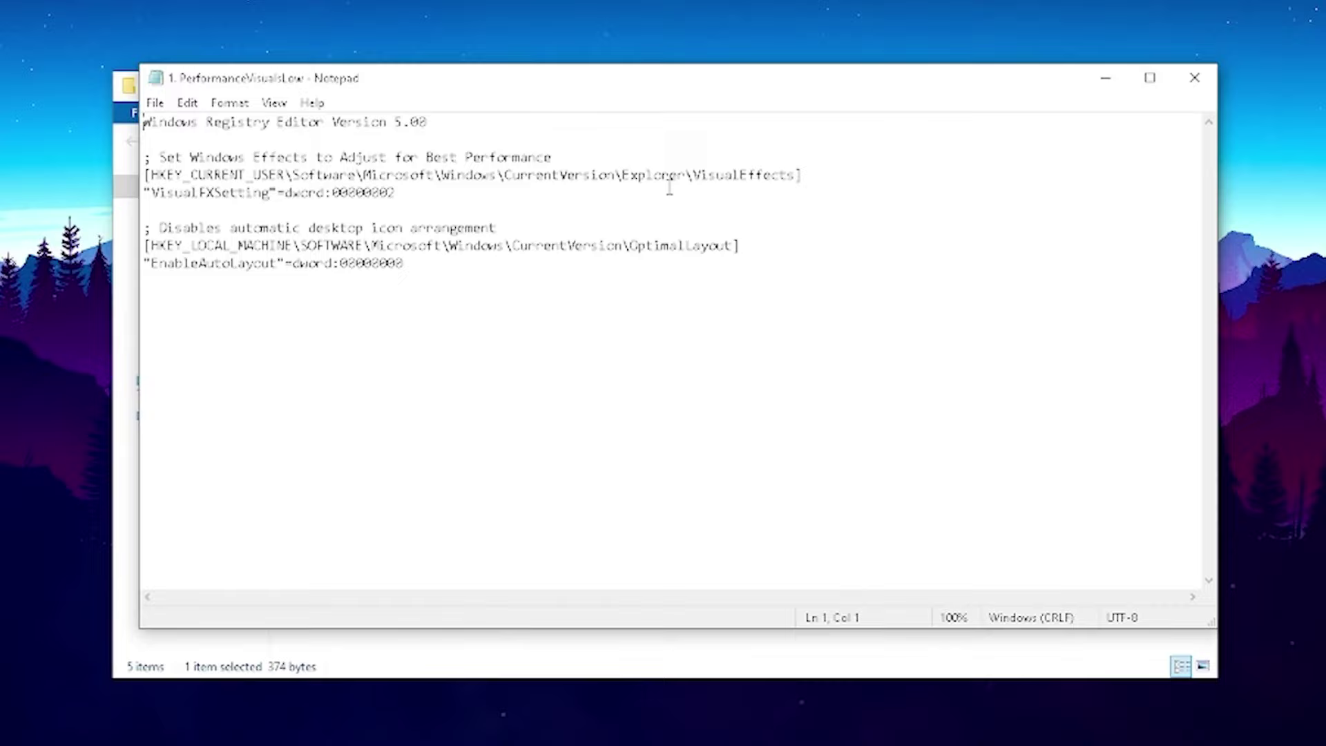
left_click_drag(692, 175, 781, 175)
left_click(773, 175)
left_click_drag(285, 194, 396, 194)
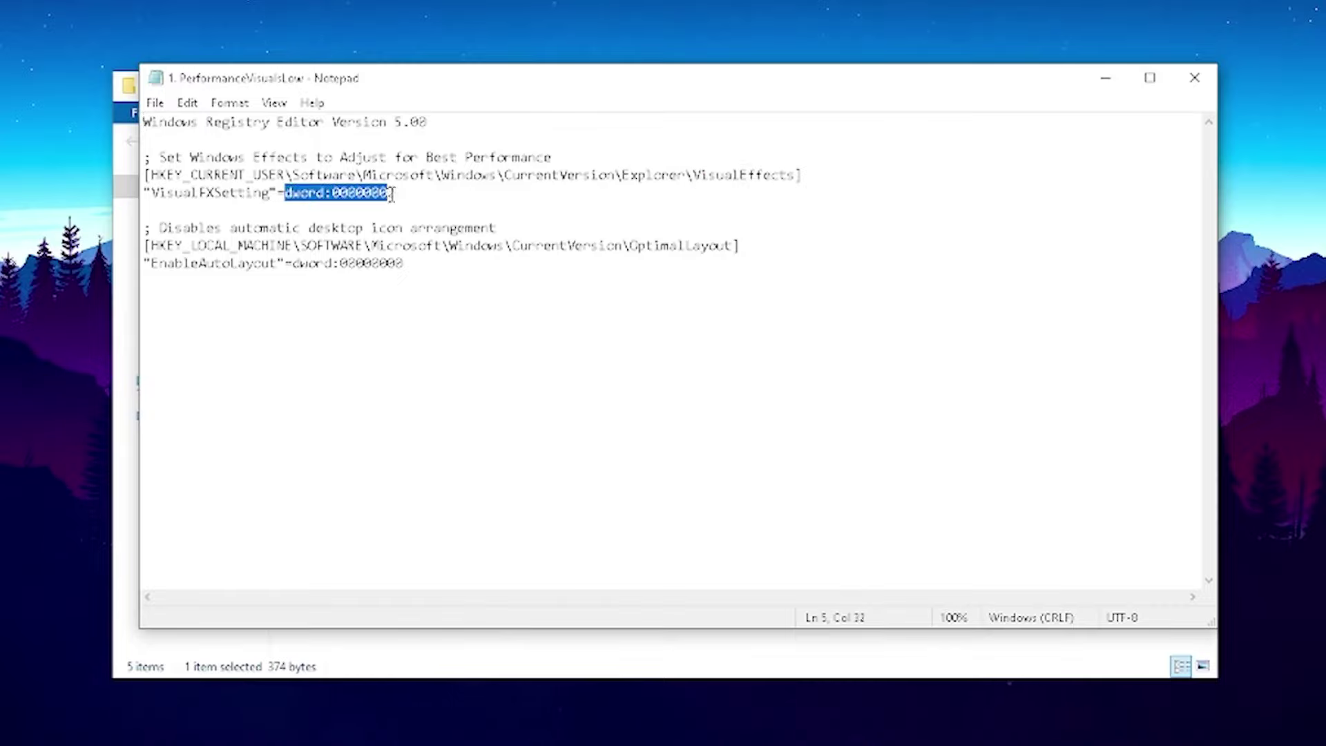
left_click(395, 193)
left_click_drag(632, 245, 733, 245)
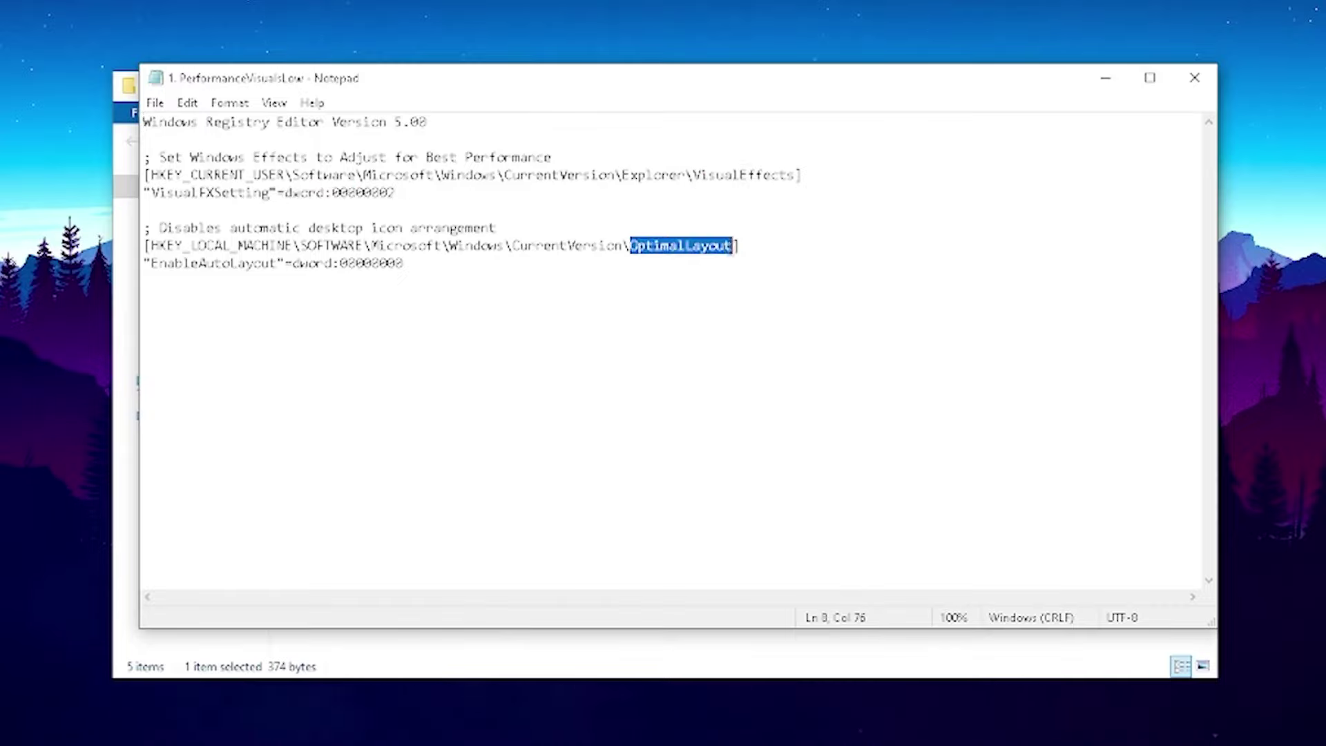
left_click(770, 241)
left_click(1195, 77)
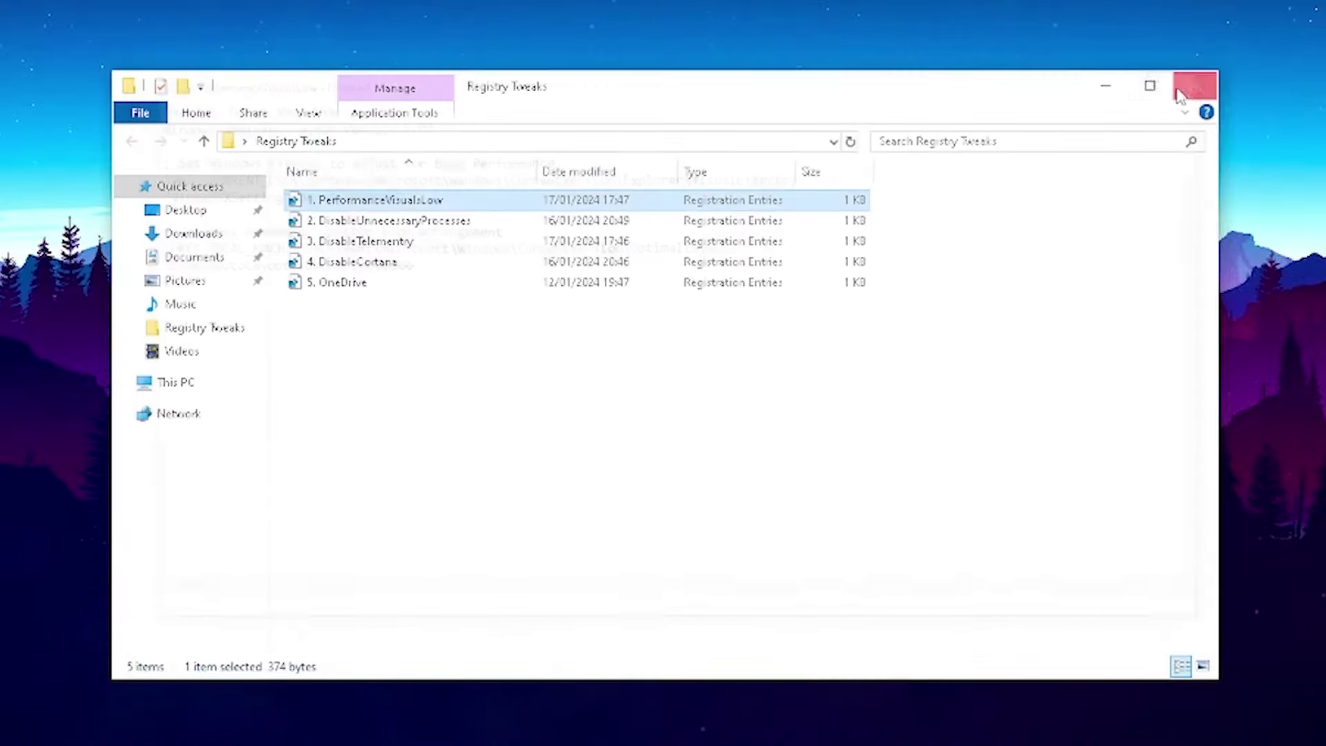
left_click_drag(563, 431, 376, 200)
Merge 1. PerformanceVisualsLow.reg into the registry and acknowledge the success message
left_click(427, 348)
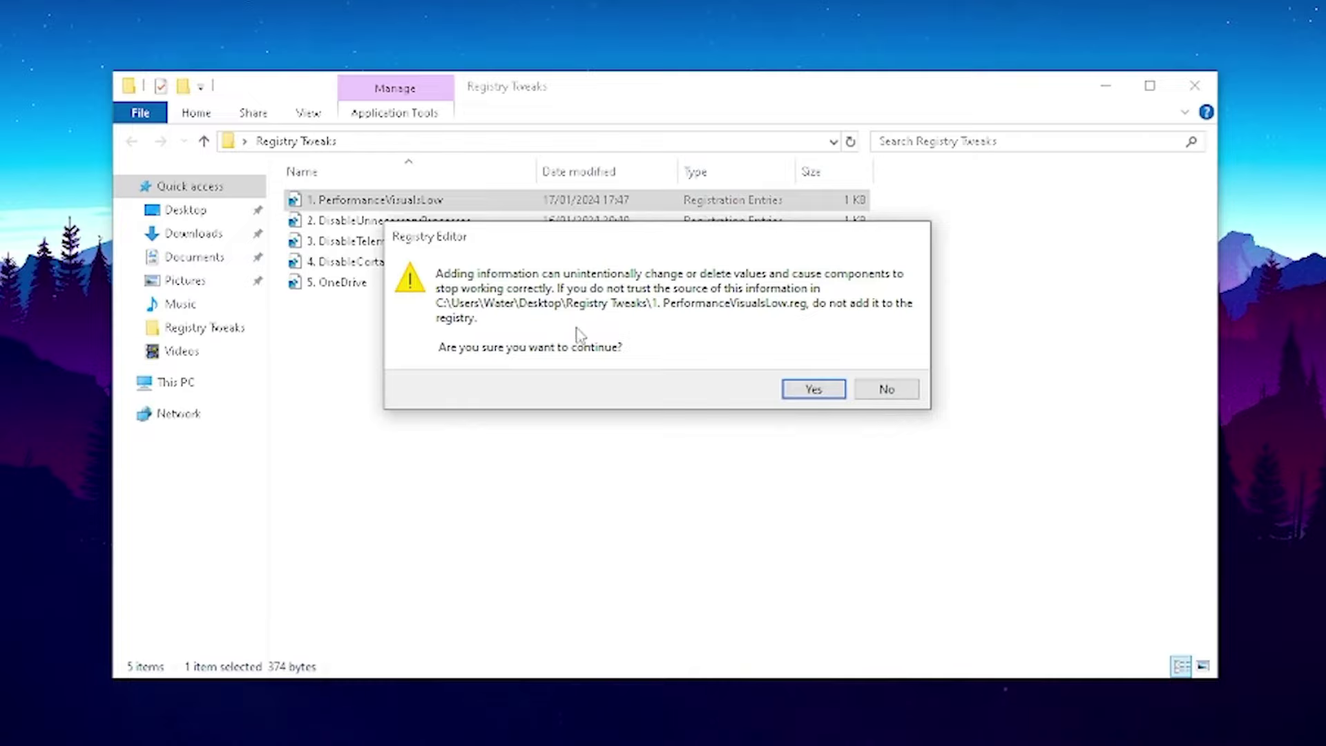
left_click(814, 391)
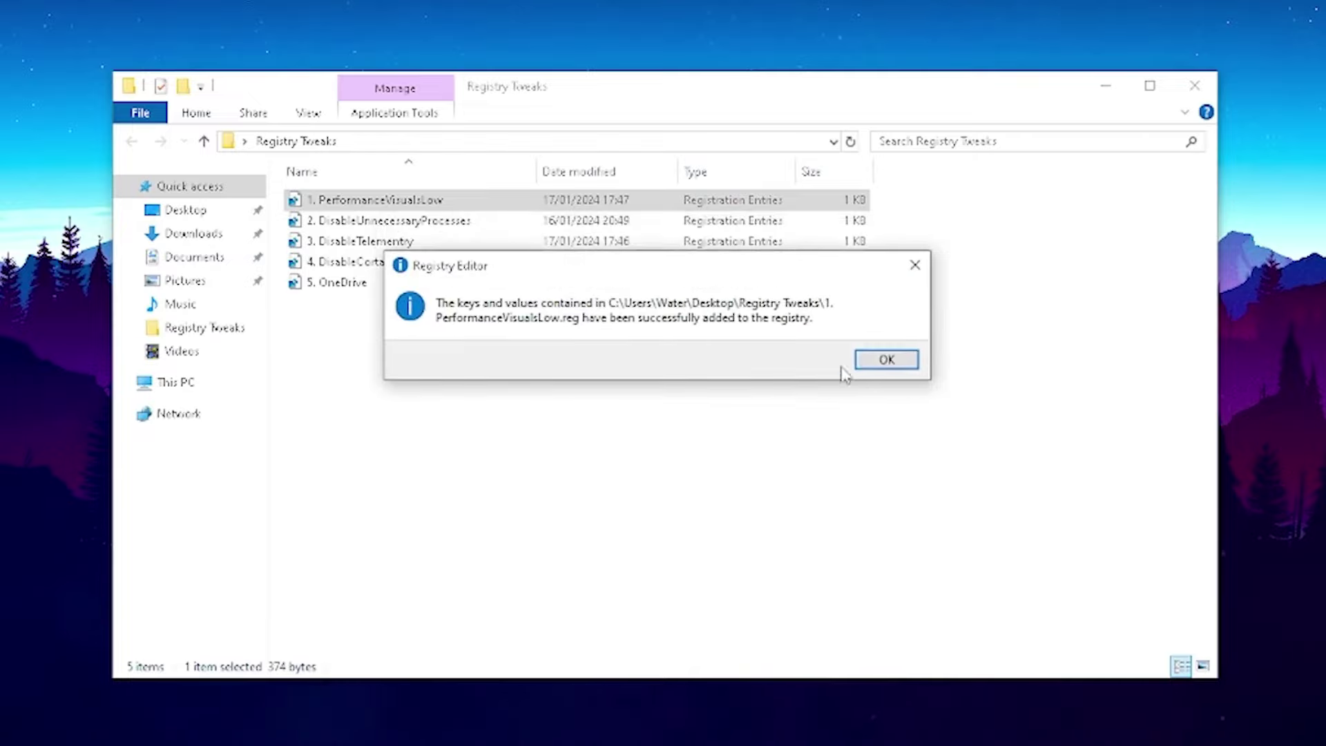
left_click(857, 361)
left_click_drag(680, 377, 359, 202)
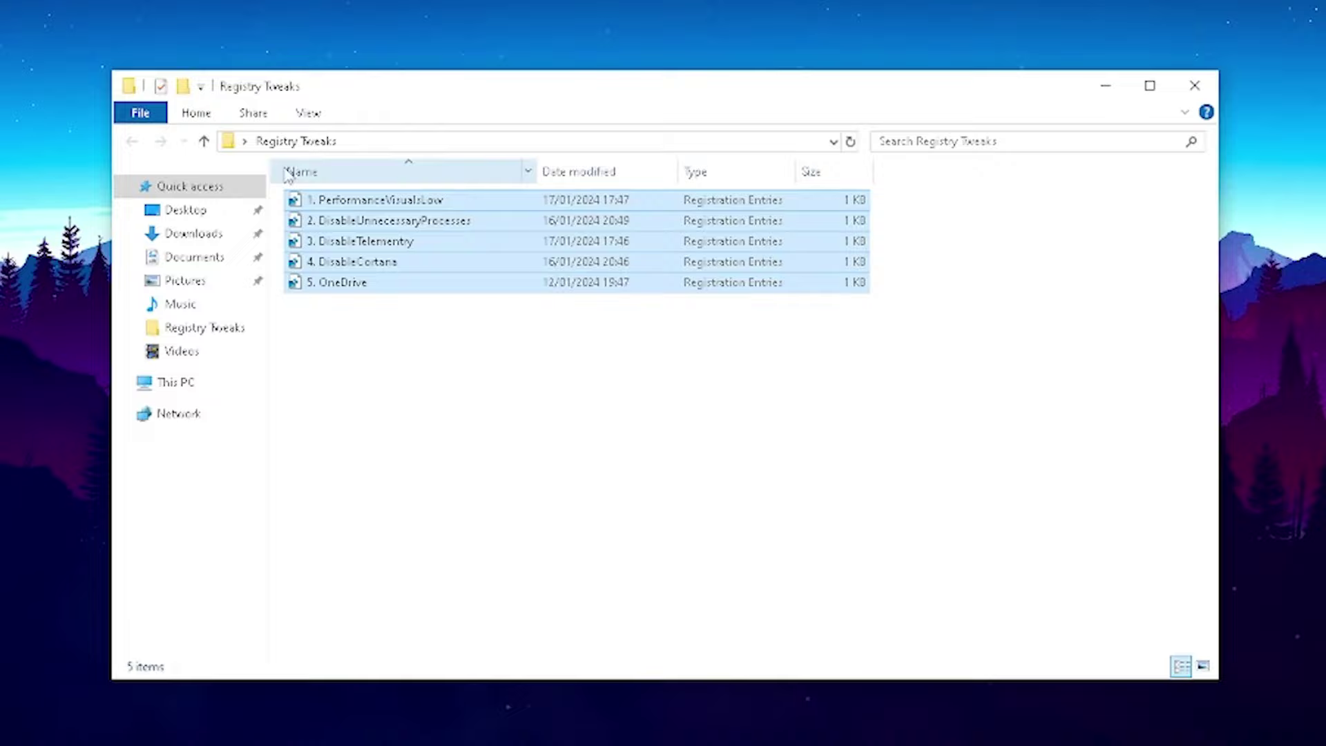
left_click(411, 378)
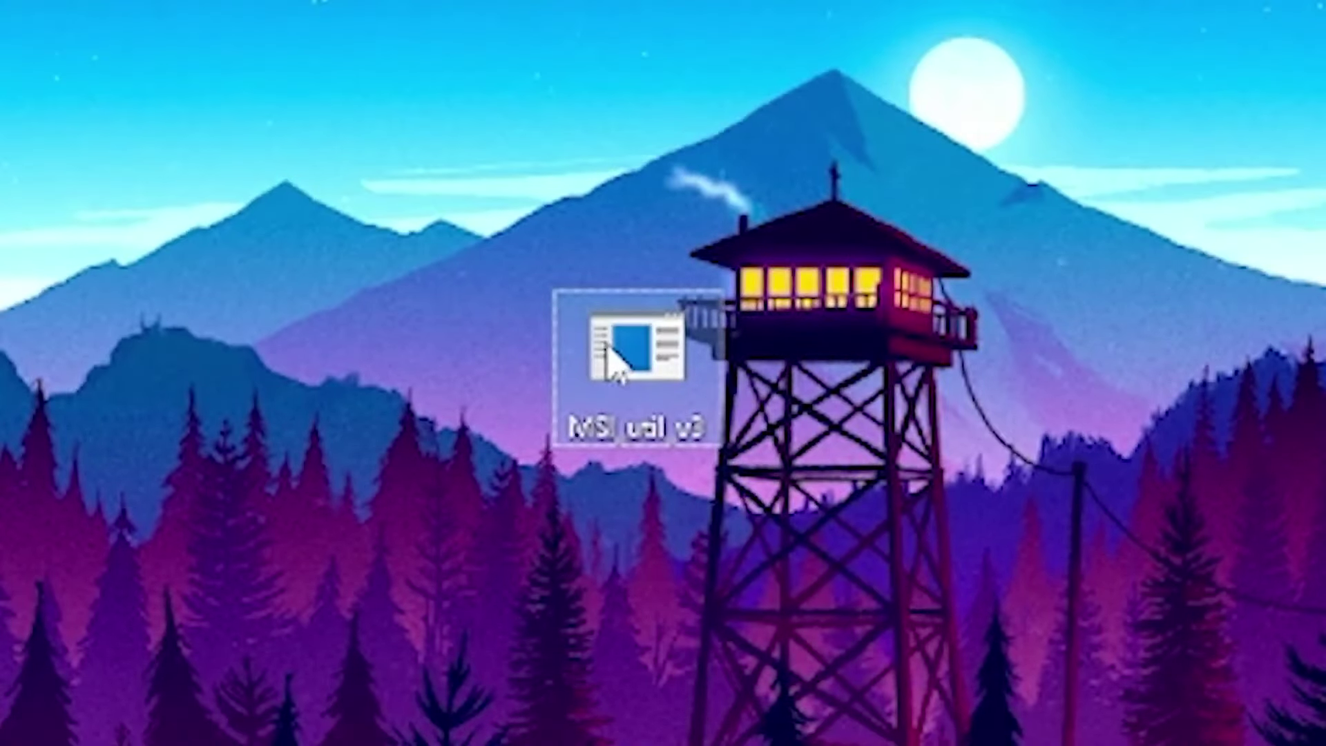
Run MSI util v3 as administrator and select the NVIDIA GeForce RTX 4060 device
right_click(621, 362)
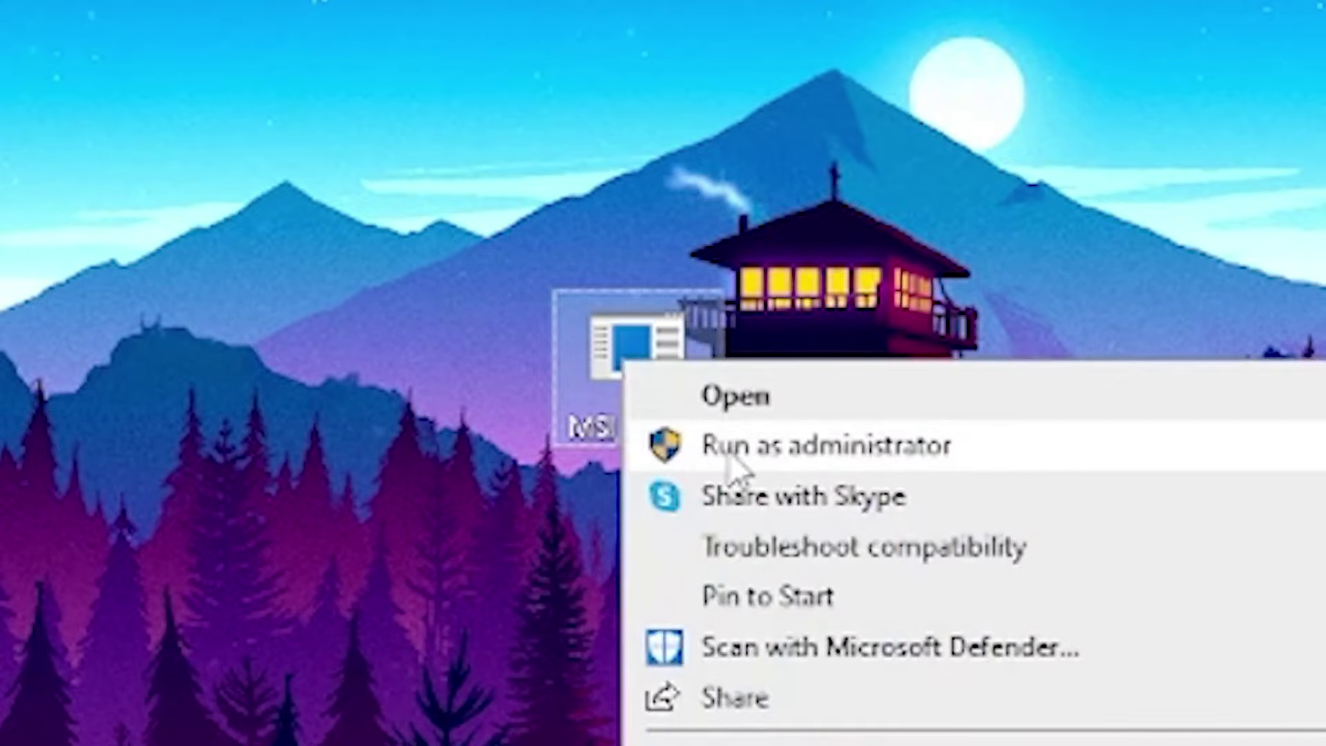
left_click(734, 461)
left_click(252, 231)
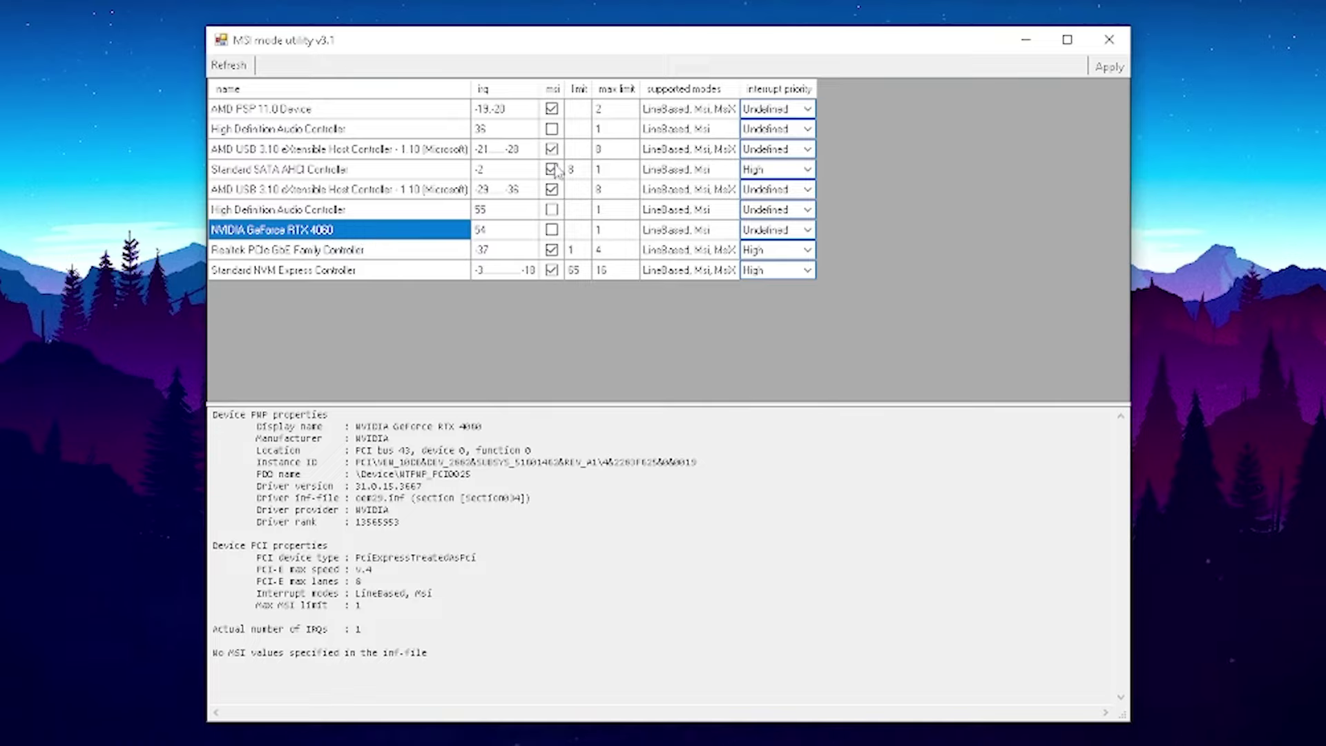
Enable MSI mode for the NVIDIA GeForce RTX 4060 and set its interrupt priority to Normal
left_click(552, 231)
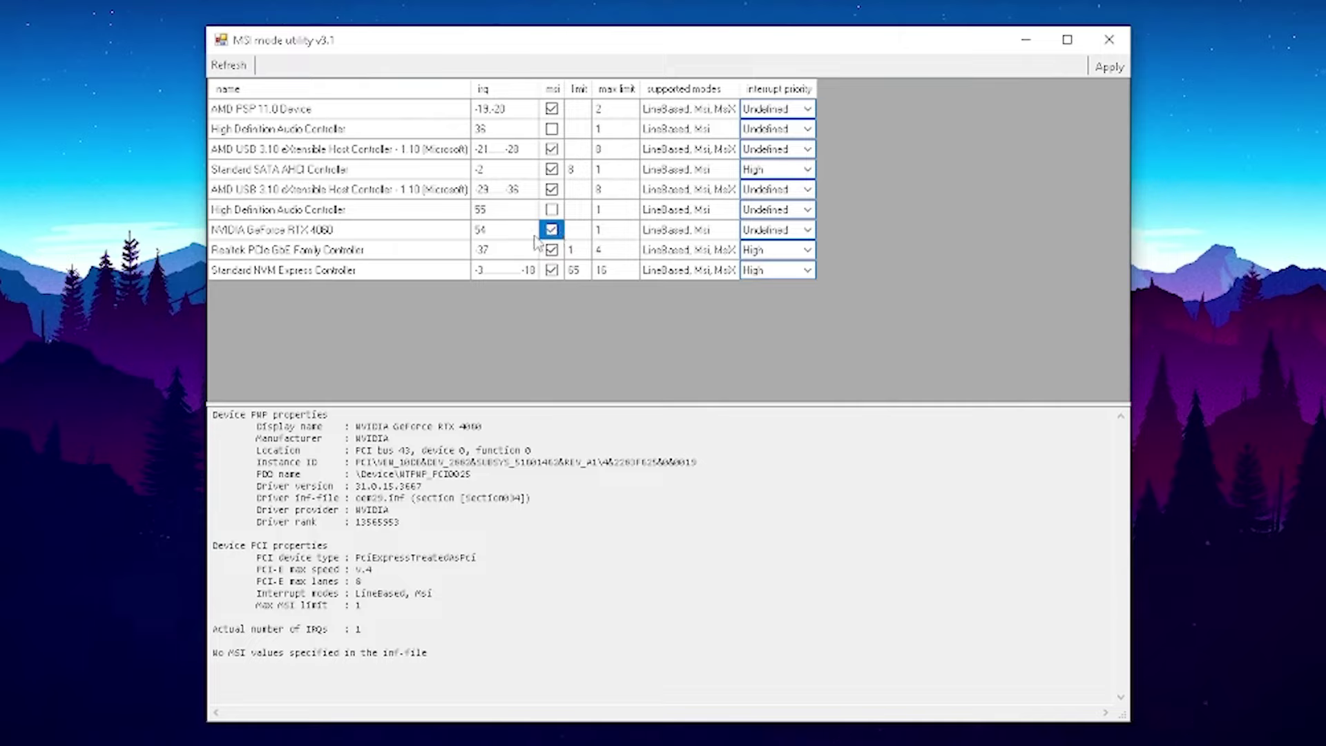
left_click(776, 235)
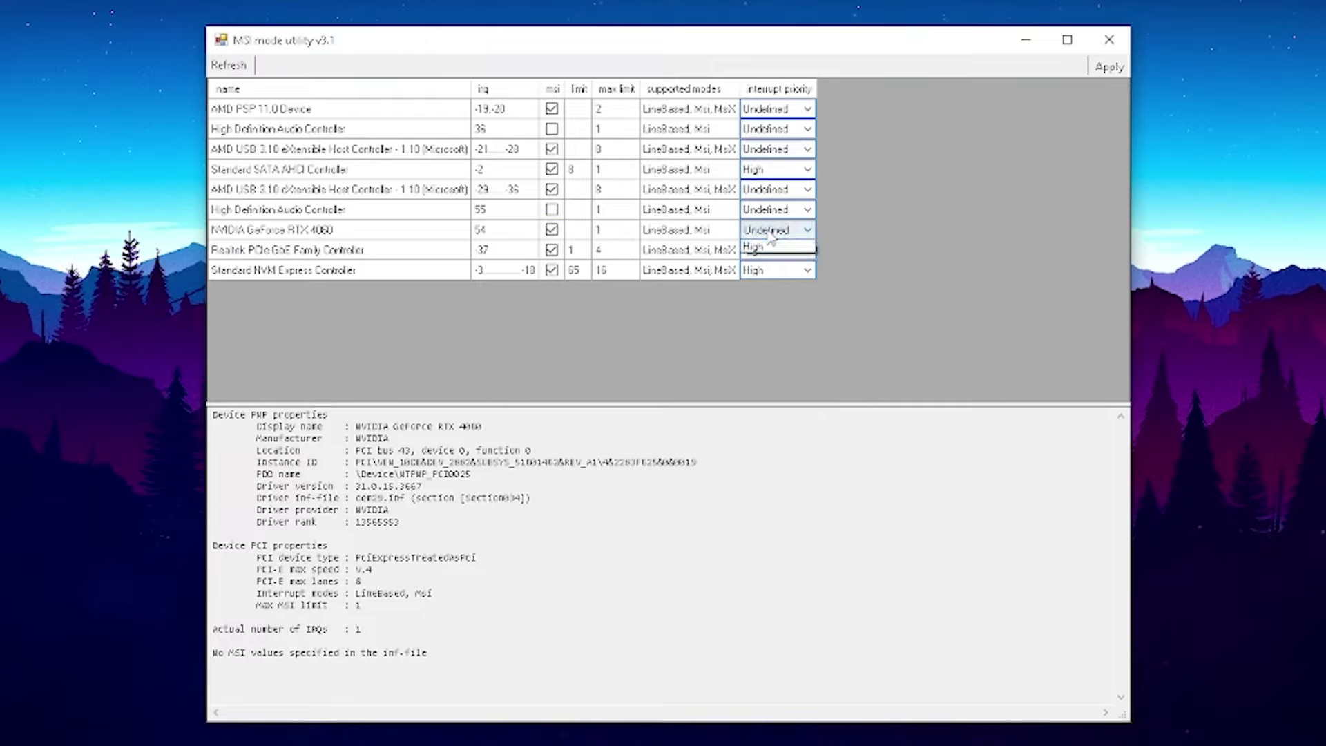
left_click(773, 232)
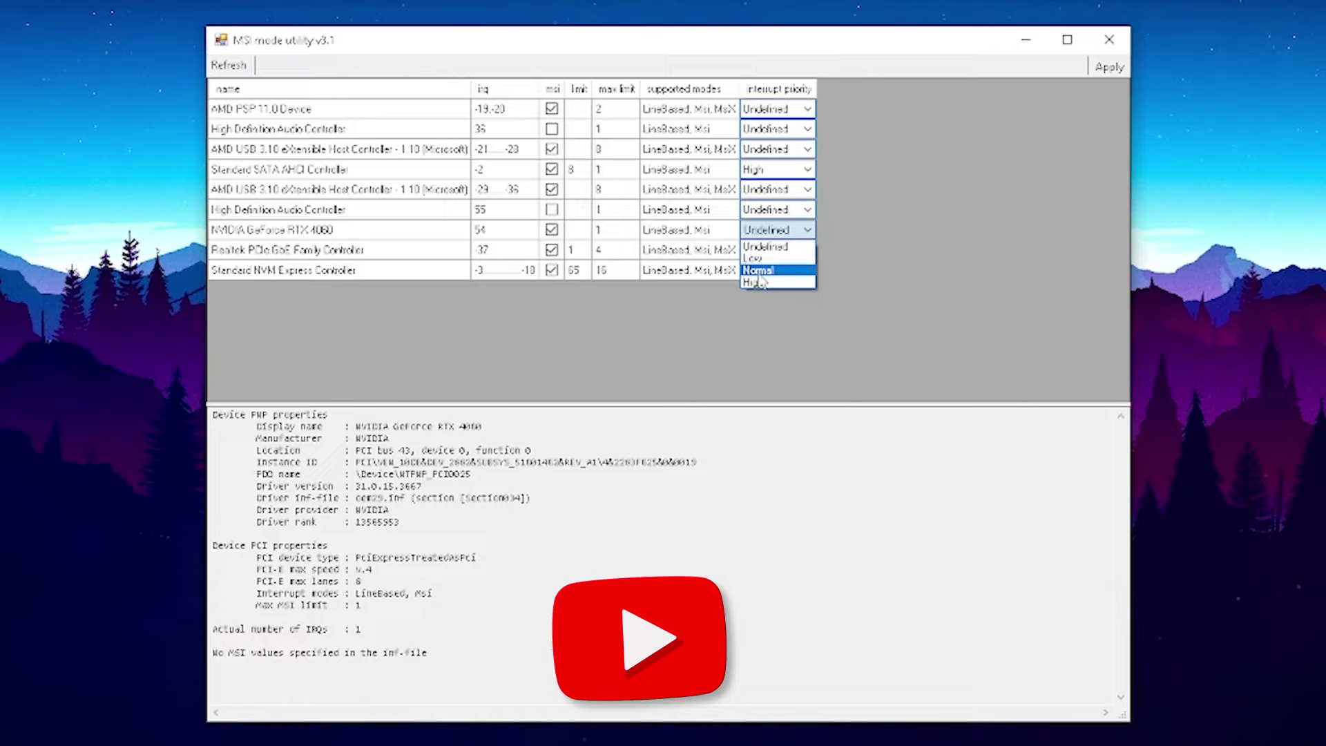
left_click(759, 271)
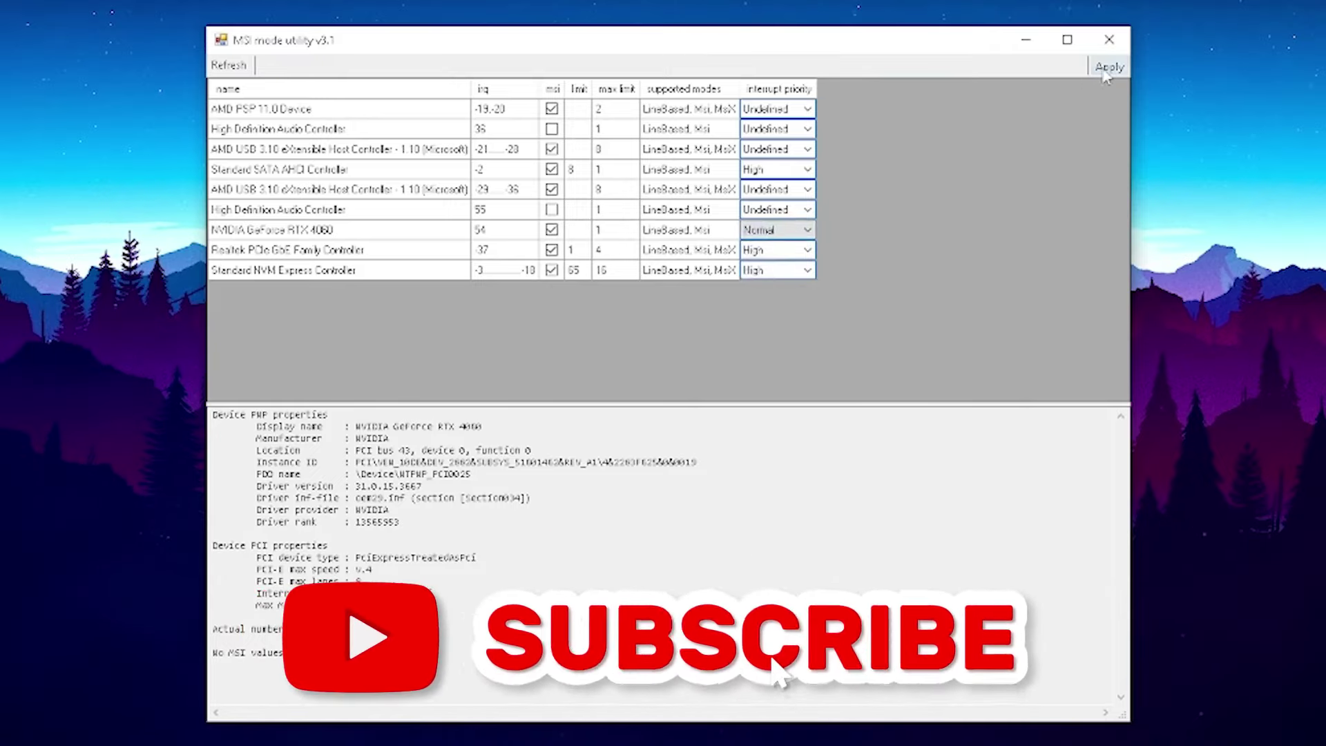